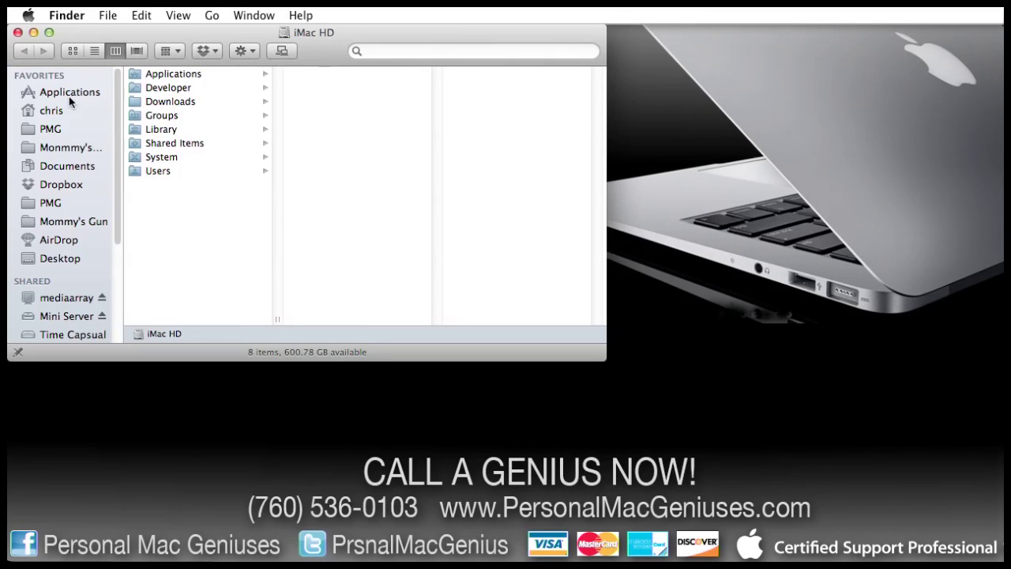
Launch Disk Utility from the Applications › Utilities folder in Finder.
{"action": "left_click", "coordinate": [64, 93]}
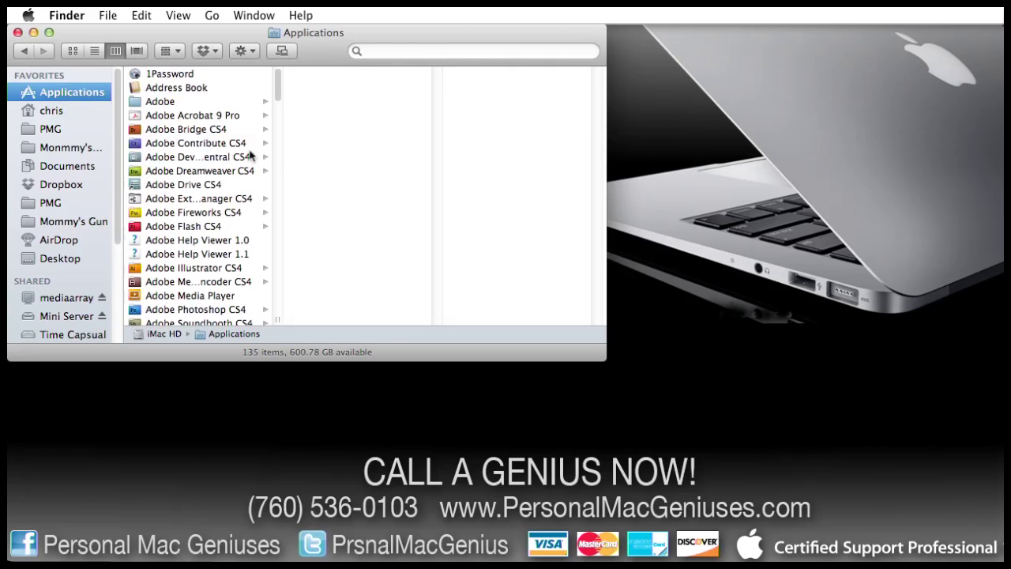
{"action": "scroll", "coordinate": [233, 147], "scroll_direction": "down", "scroll_amount": 20}
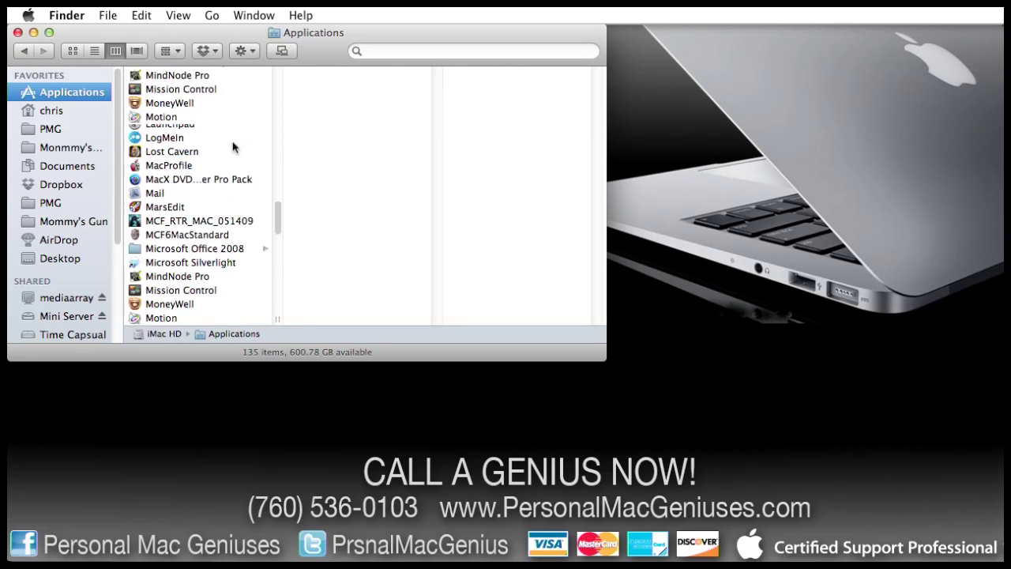
{"action": "scroll", "coordinate": [233, 147], "scroll_direction": "down", "scroll_amount": 15}
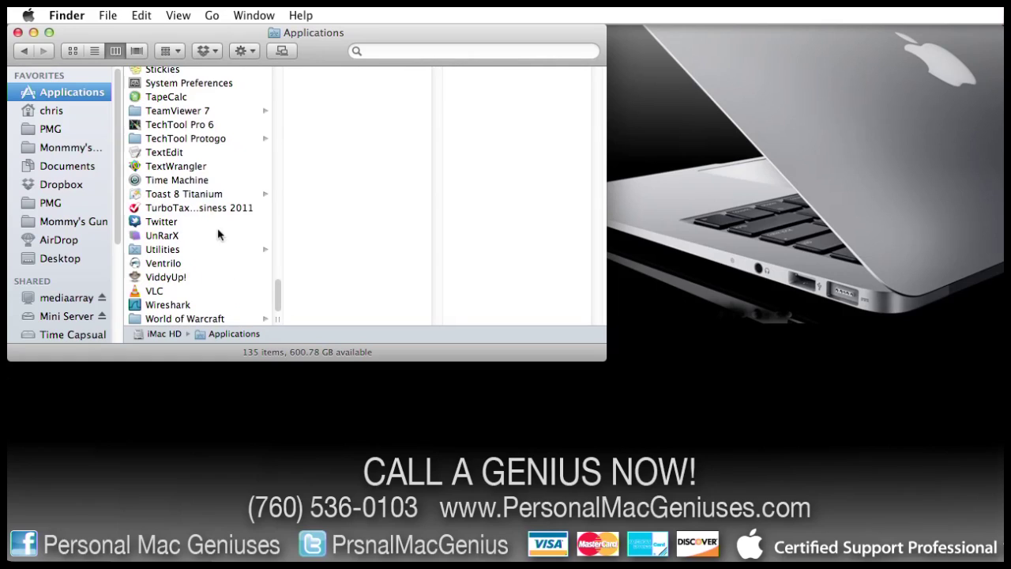
{"action": "left_click", "coordinate": [169, 250]}
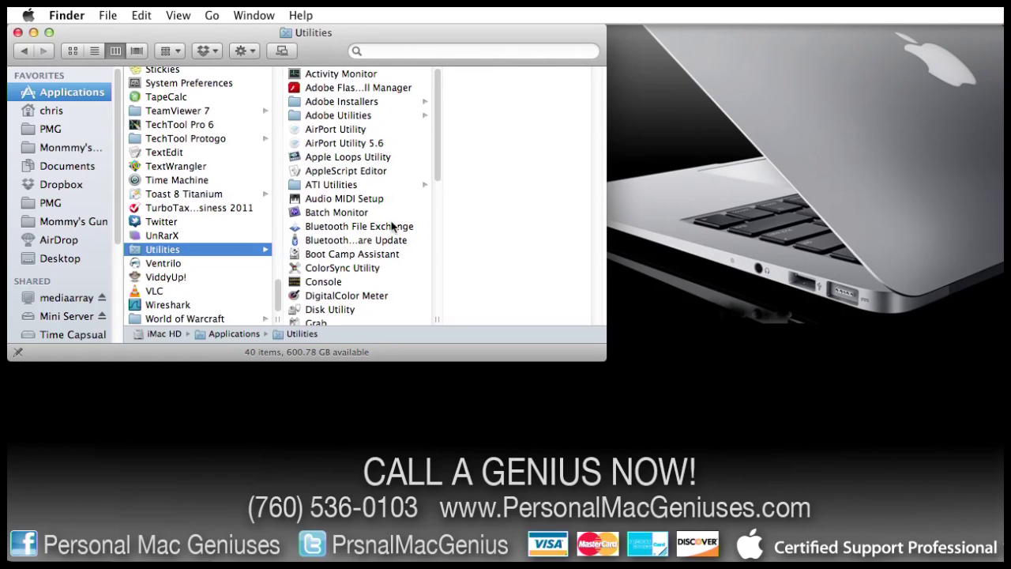
{"action": "scroll", "coordinate": [391, 229], "scroll_direction": "down", "scroll_amount": 6}
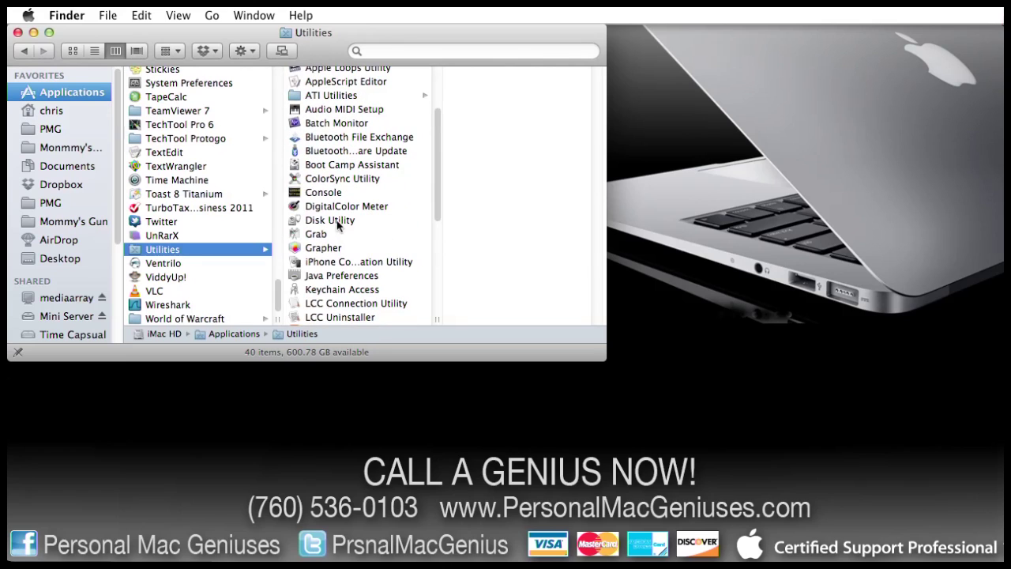
{"action": "left_click", "coordinate": [338, 221]}
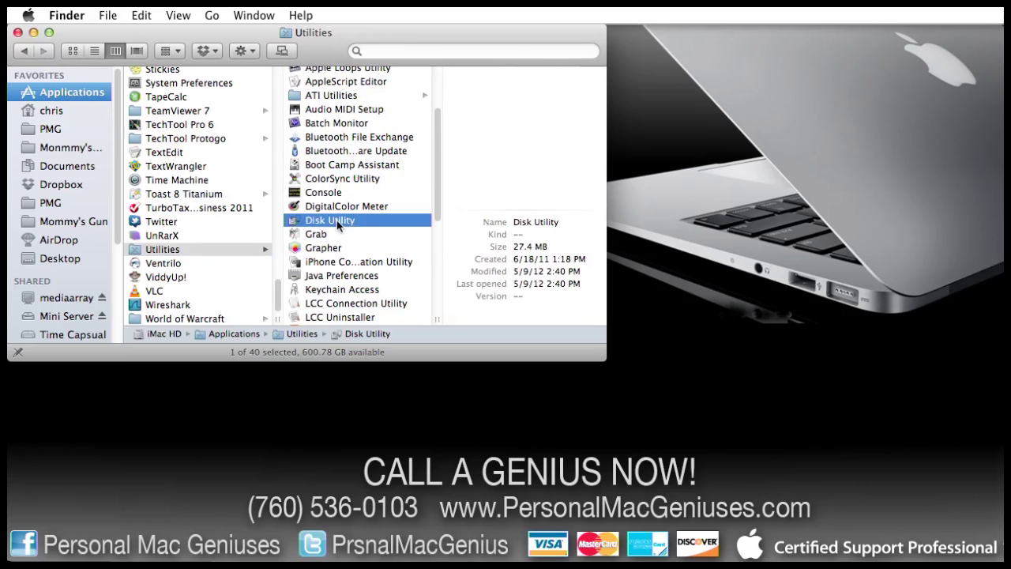
{"action": "double_click", "coordinate": [338, 225]}
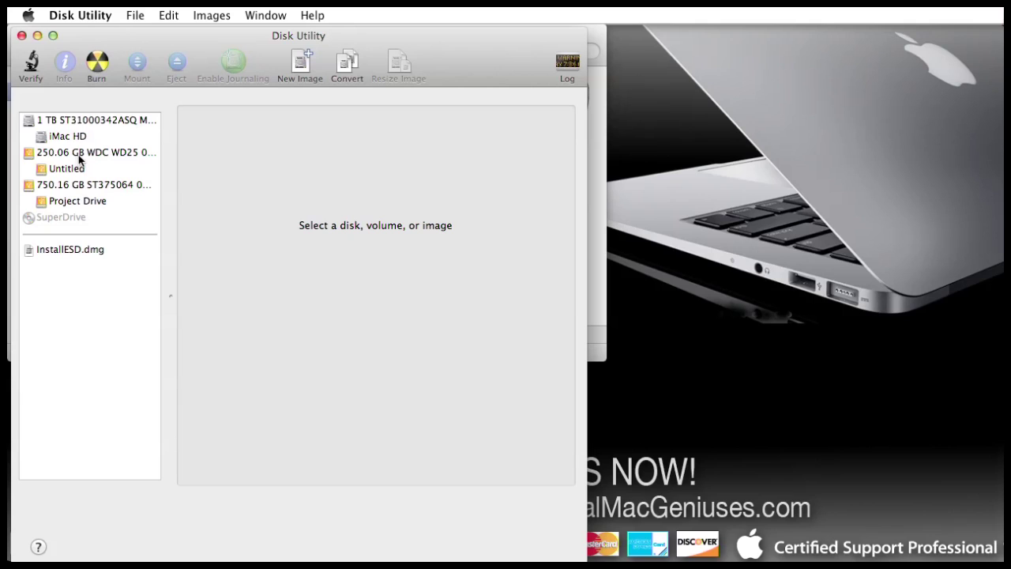
Select the 250.06 GB WDC drive, then its Untitled volume to view its 249.72 GB details.
{"action": "left_click", "coordinate": [83, 155]}
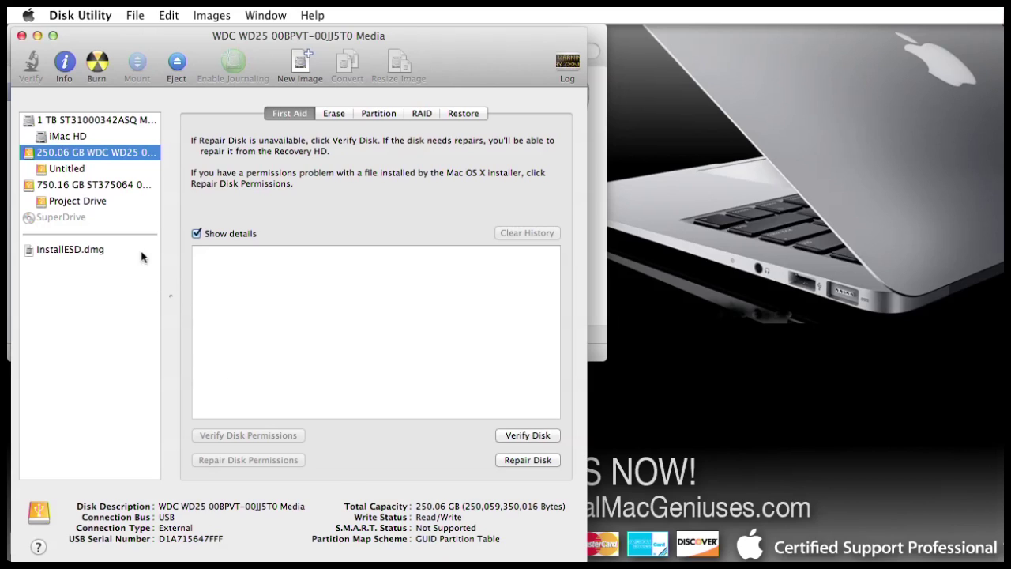
{"action": "left_click", "coordinate": [65, 171]}
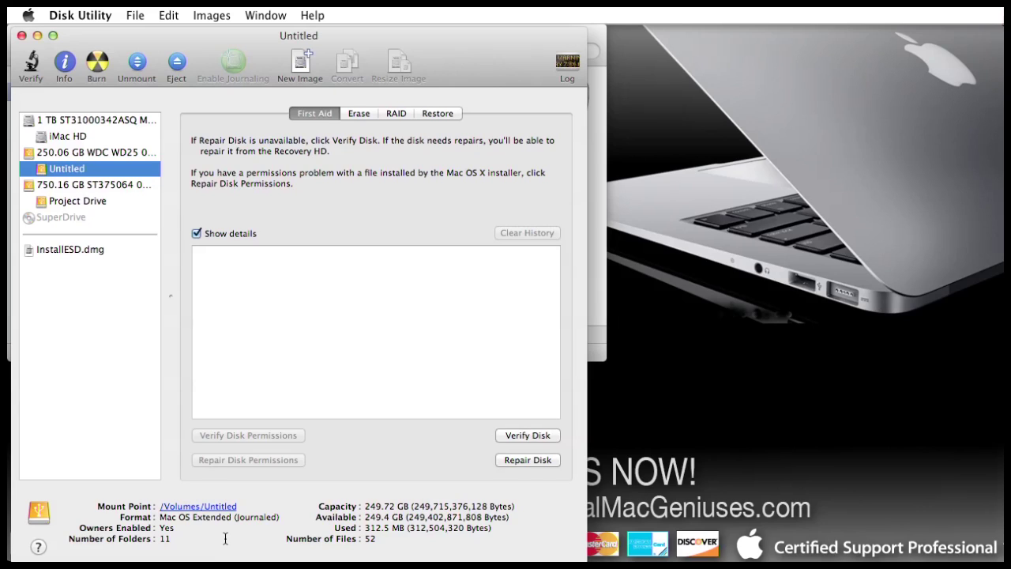
Set Format to Mac OS Extended (Journaled, Encrypted), name the volume Secret Stash, and start erasing.
{"action": "left_click", "coordinate": [359, 114]}
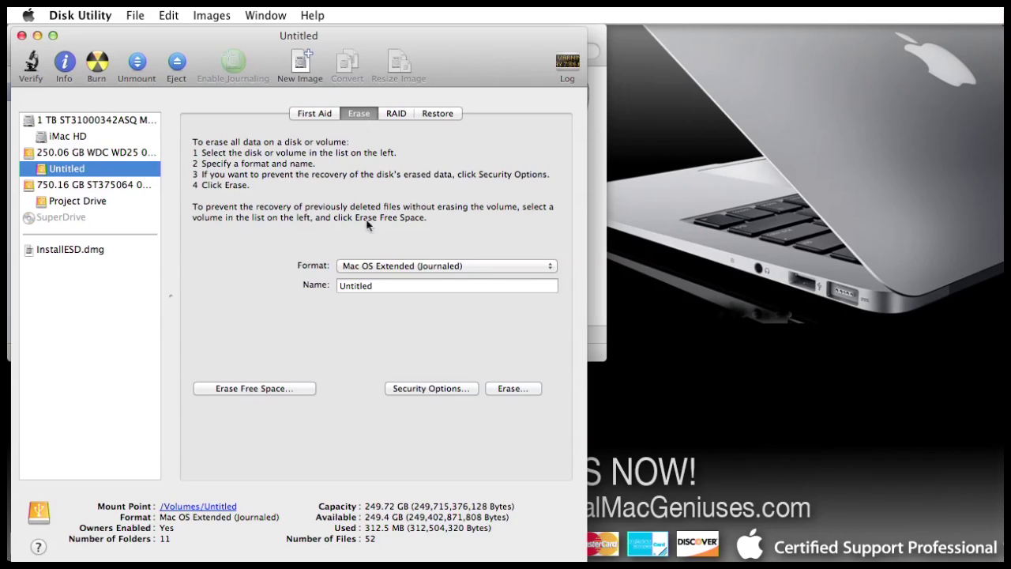
{"action": "left_click", "coordinate": [548, 269]}
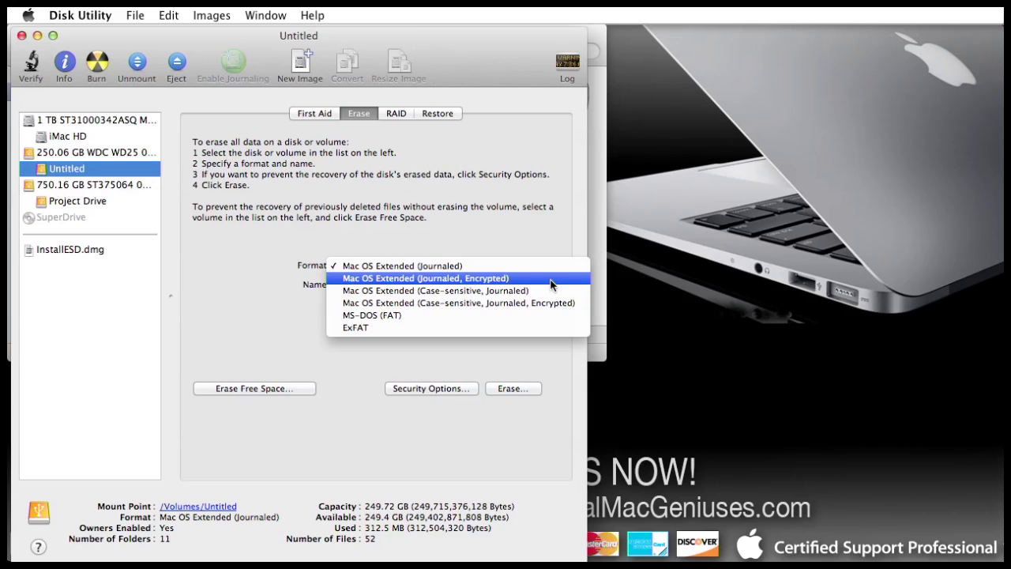
{"action": "left_click", "coordinate": [550, 278]}
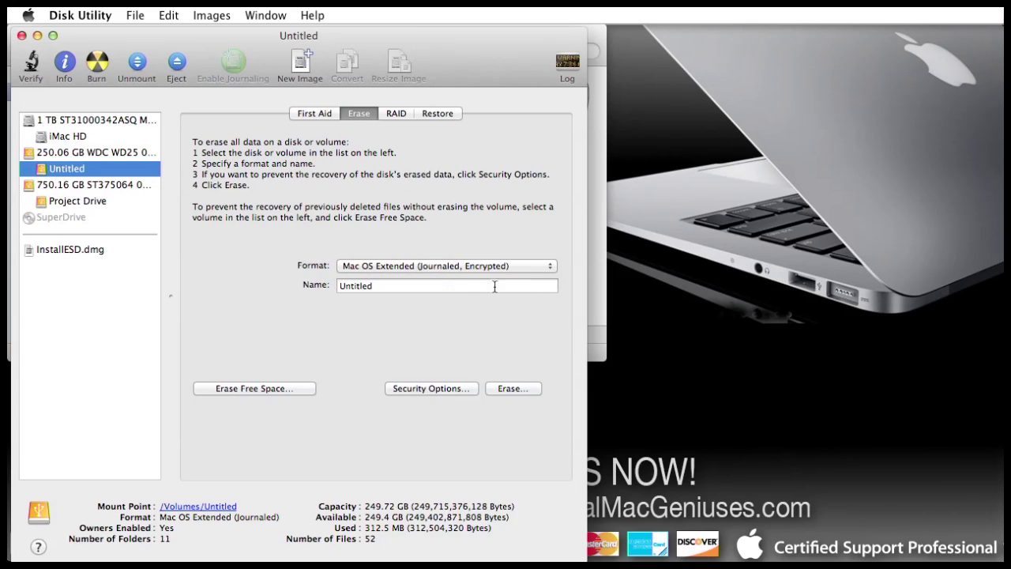
{"action": "key", "text": "Tab"}
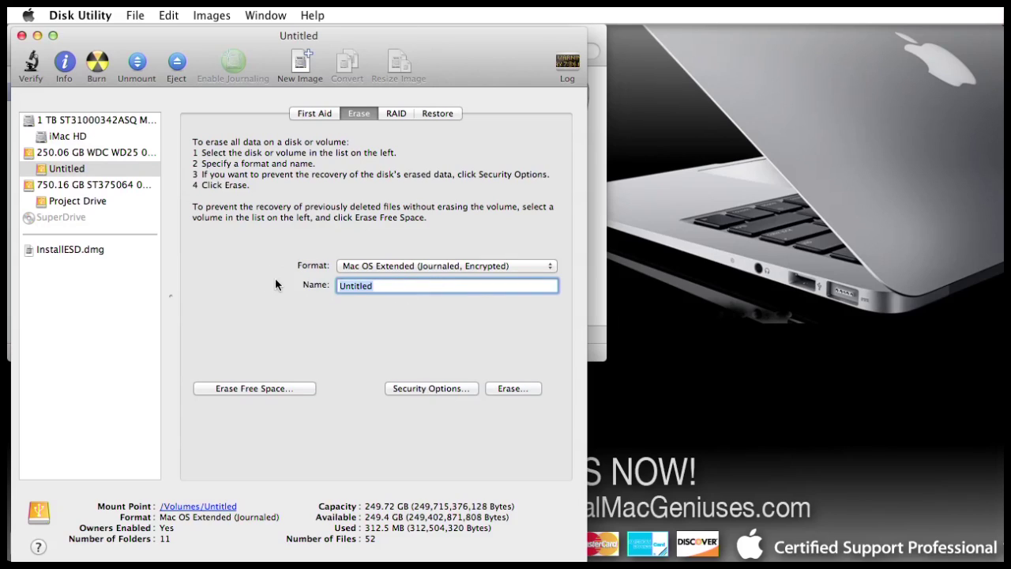
{"action": "type", "text": "Secret Stash"}
{"action": "left_click", "coordinate": [534, 391]}
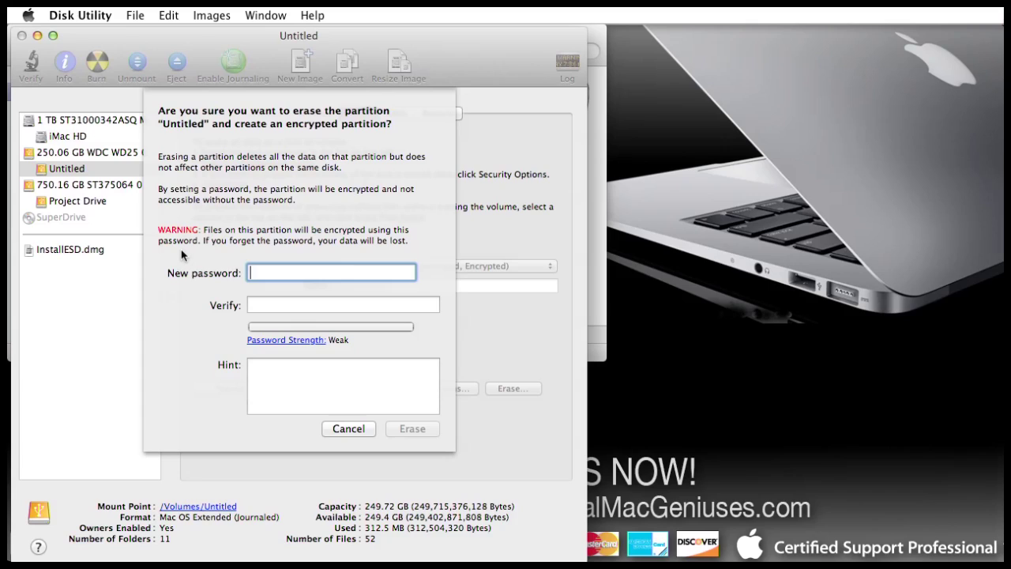
Enter and verify a new password, add a password hint, and confirm the encrypted erase.
{"action": "type", "text": "abc"}
{"action": "left_click", "coordinate": [264, 306]}
{"action": "type", "text": "abc"}
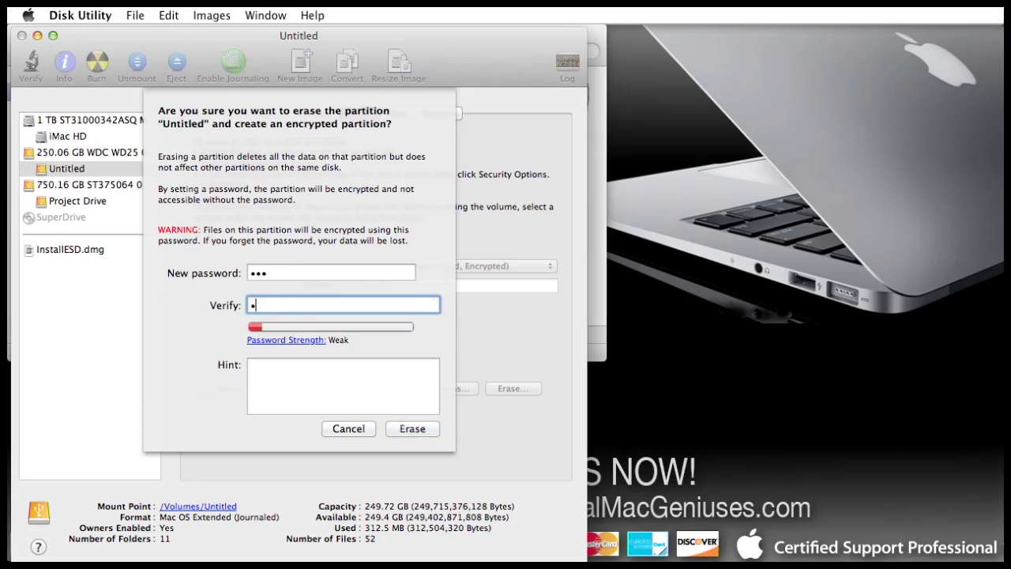
{"action": "left_click", "coordinate": [287, 375]}
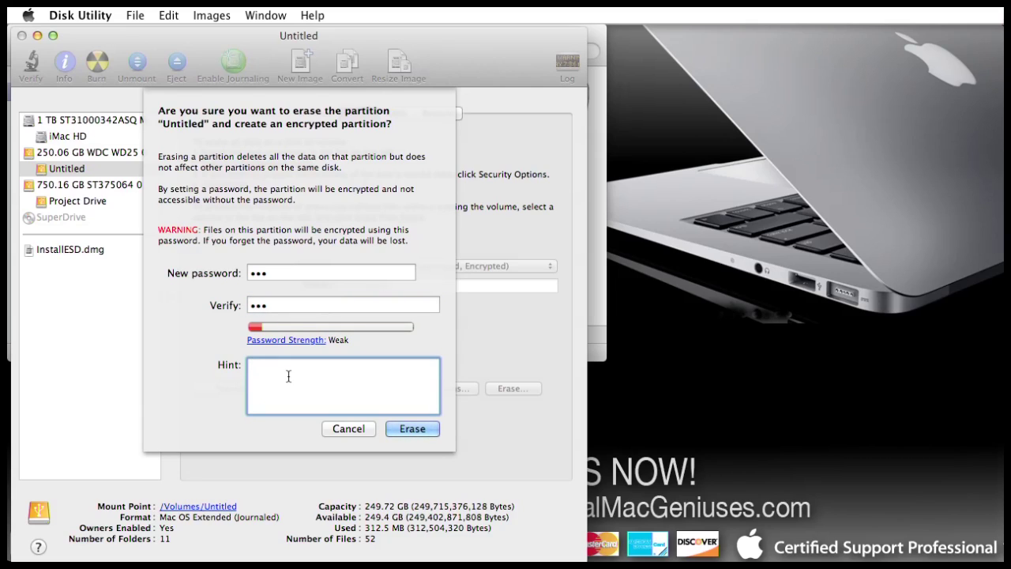
{"action": "type", "text": "321 Backwards"}
{"action": "left_click", "coordinate": [424, 431]}
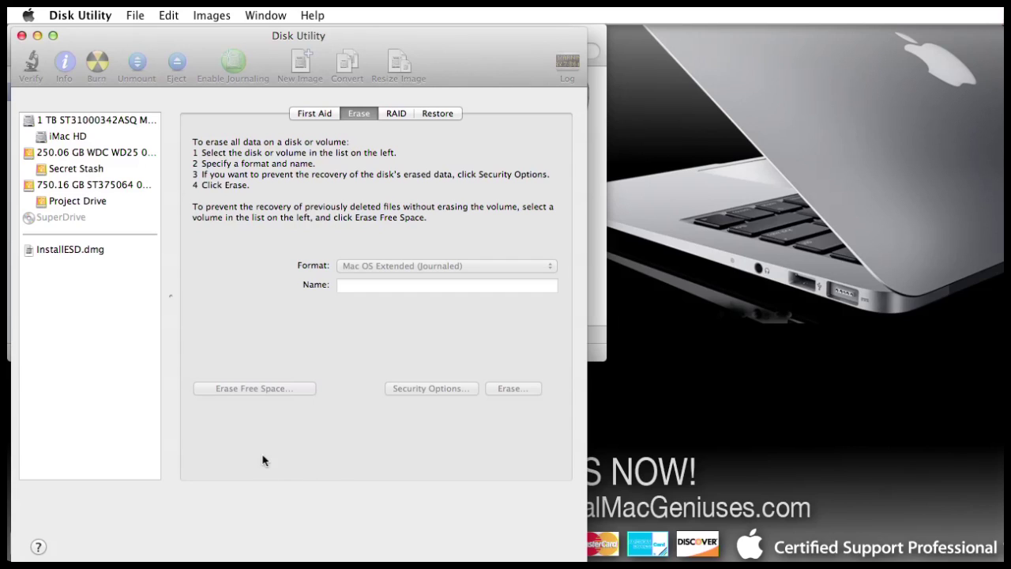
Select the Secret Stash volume, unmount it, then mount it again.
{"action": "left_click", "coordinate": [80, 172]}
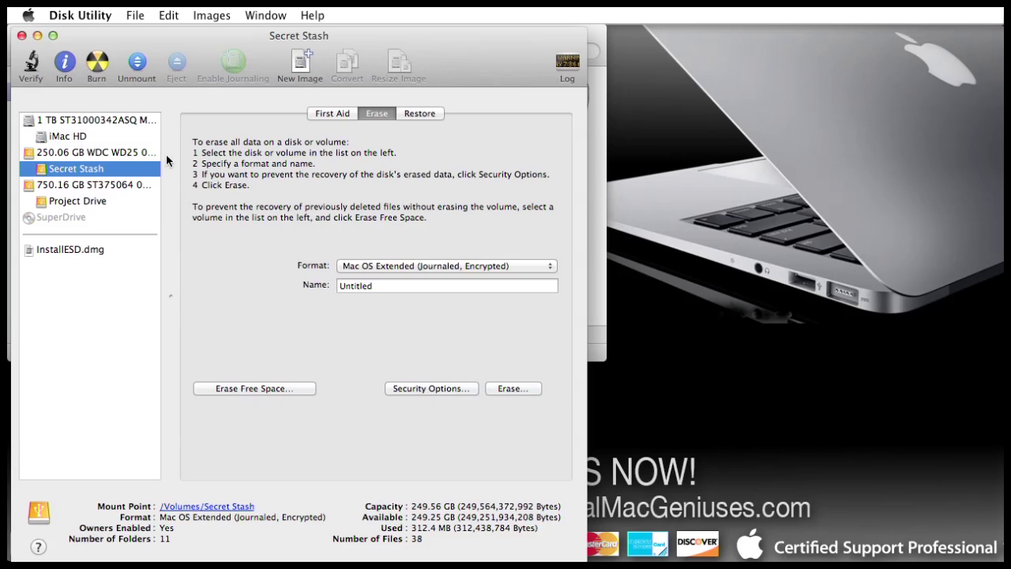
{"action": "left_click", "coordinate": [138, 64]}
{"action": "left_click", "coordinate": [139, 63]}
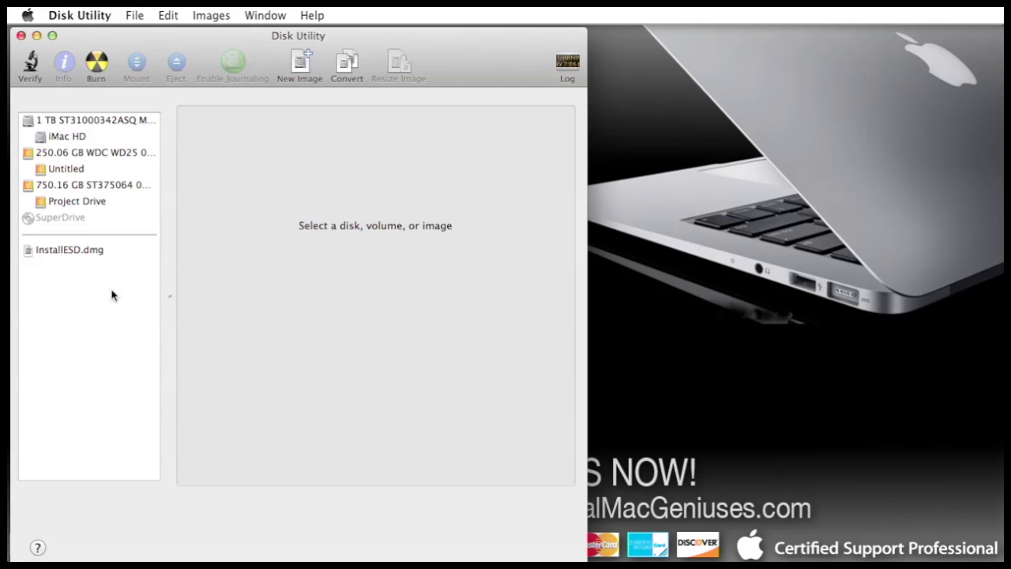
Check the WDC drive and its Untitled volume, ending on the WDC drive's GUID partition details.
{"action": "left_click", "coordinate": [83, 156]}
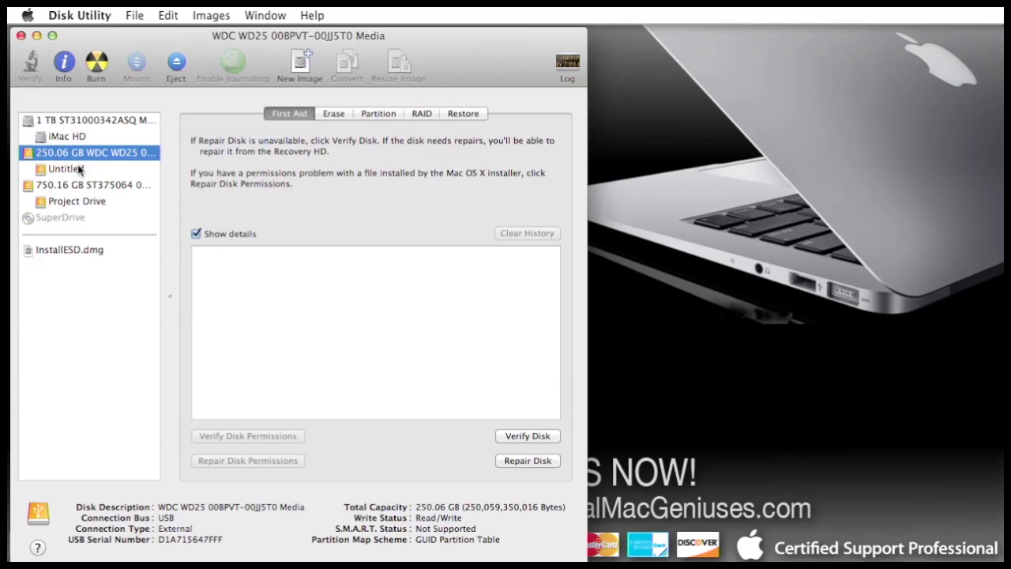
{"action": "left_click", "coordinate": [80, 170]}
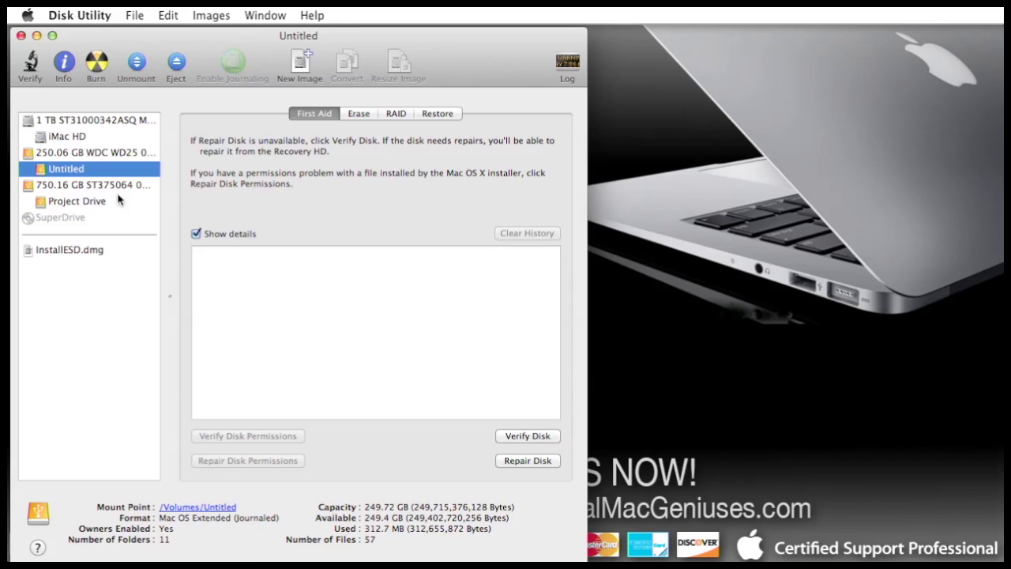
{"action": "left_click", "coordinate": [115, 154]}
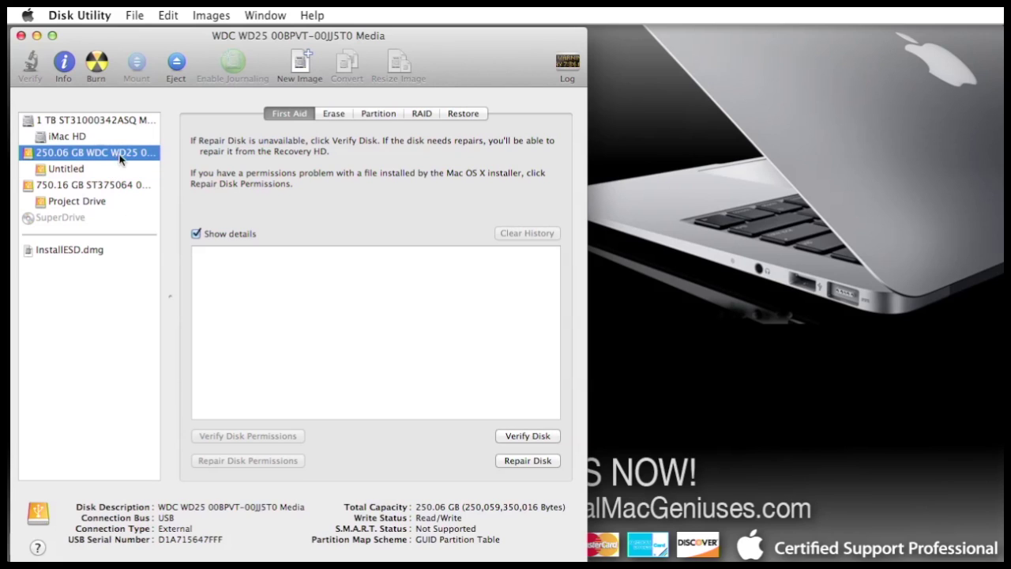
Choose a 3 Partitions layout for the WDC drive and select the Untitled 1 block.
{"action": "left_click", "coordinate": [379, 114]}
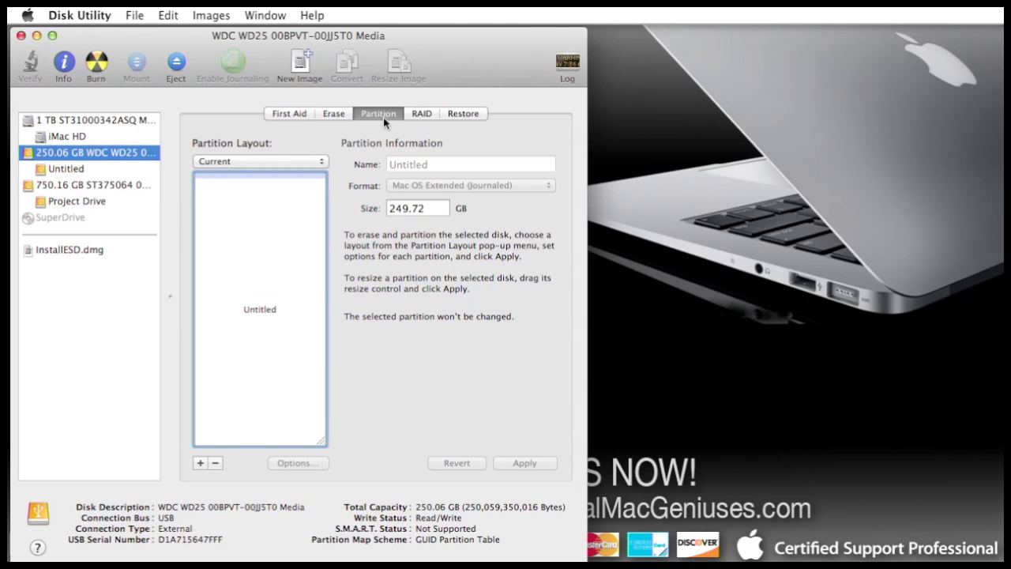
{"action": "left_click", "coordinate": [320, 162]}
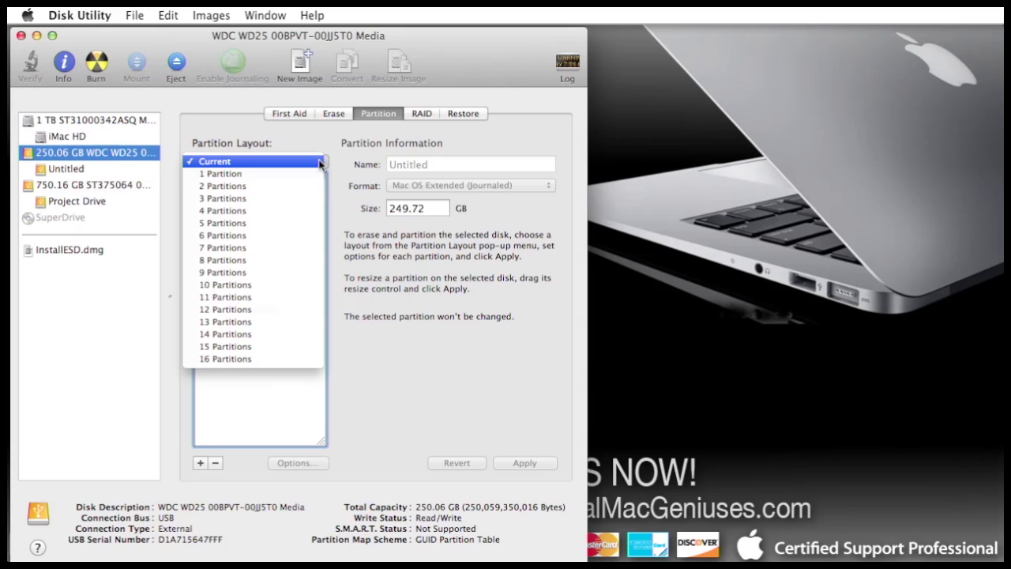
{"action": "left_click", "coordinate": [315, 199]}
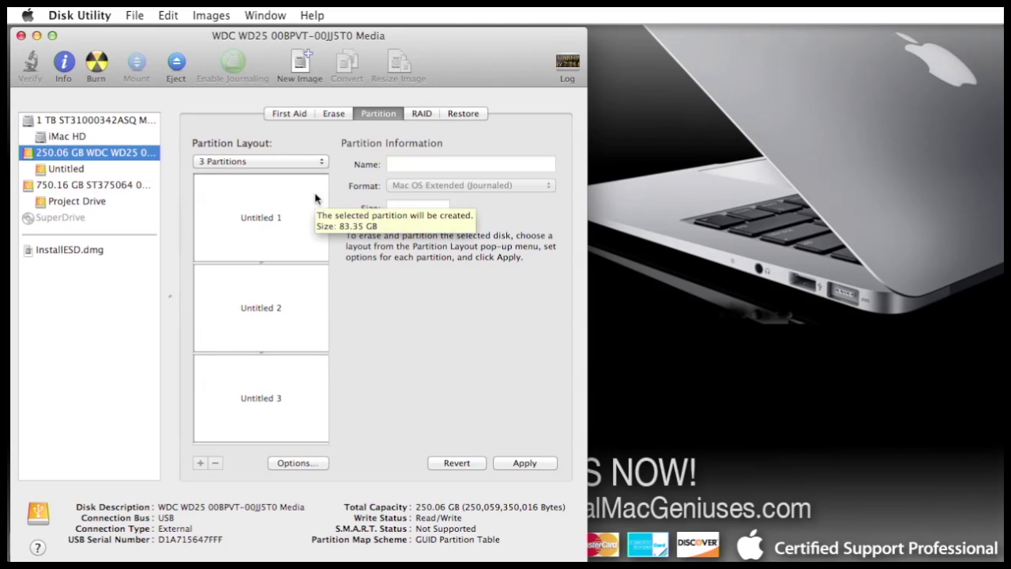
{"action": "left_click", "coordinate": [269, 223]}
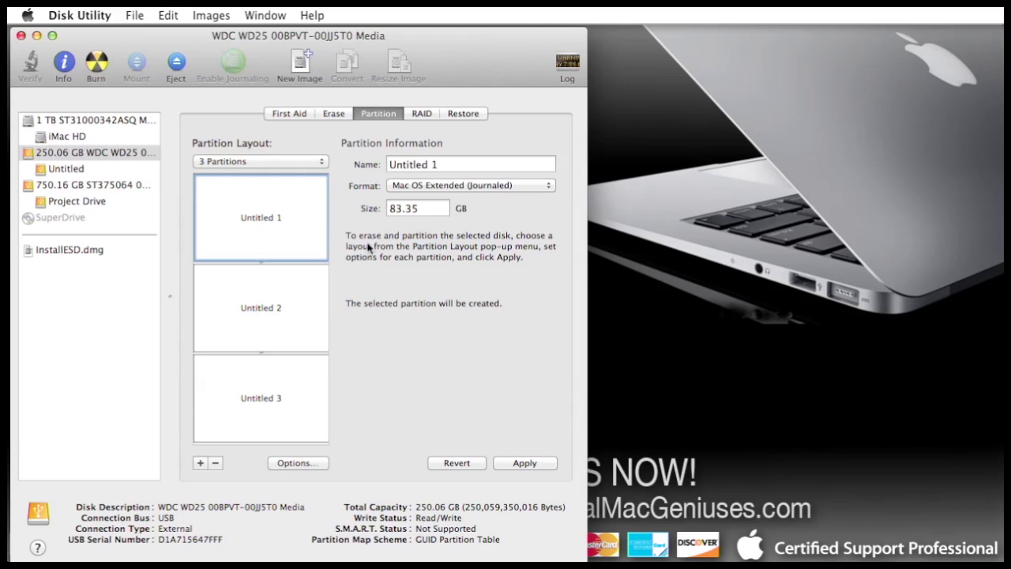
Resize Untitled 1 to 100 GB and check the other two partitions.
{"action": "left_click", "coordinate": [260, 261]}
{"action": "left_click_drag", "start_coordinate": [262, 262], "coordinate": [259, 279]}
{"action": "double_click", "coordinate": [431, 210]}
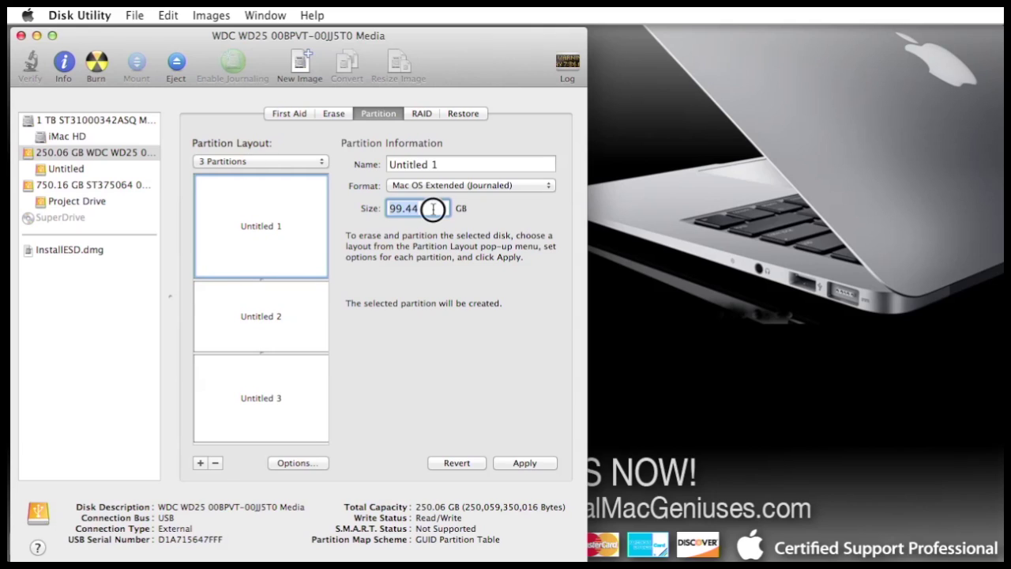
{"action": "type", "text": "100"}
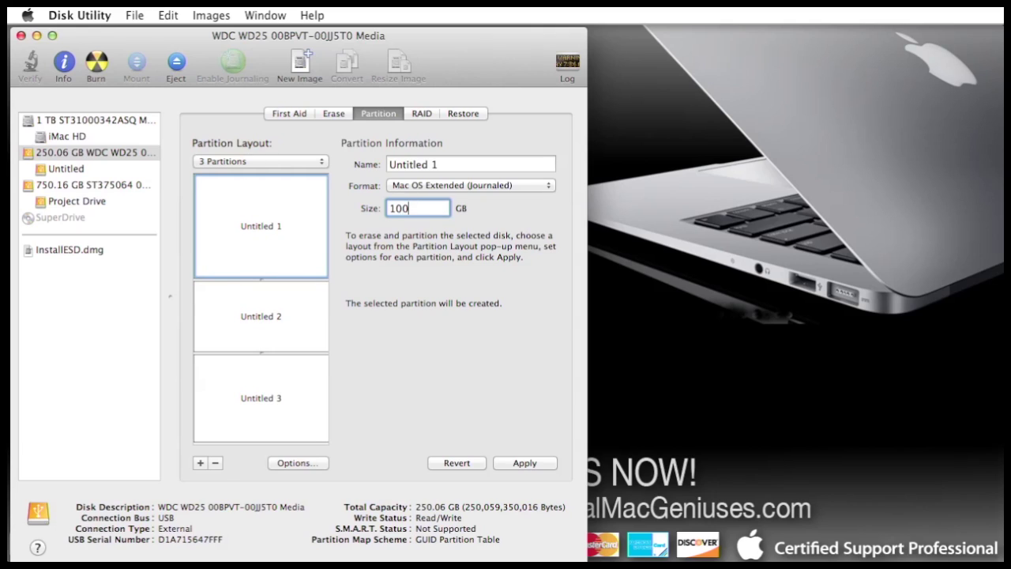
{"action": "type", "text": ".00"}
{"action": "key", "text": "Return"}
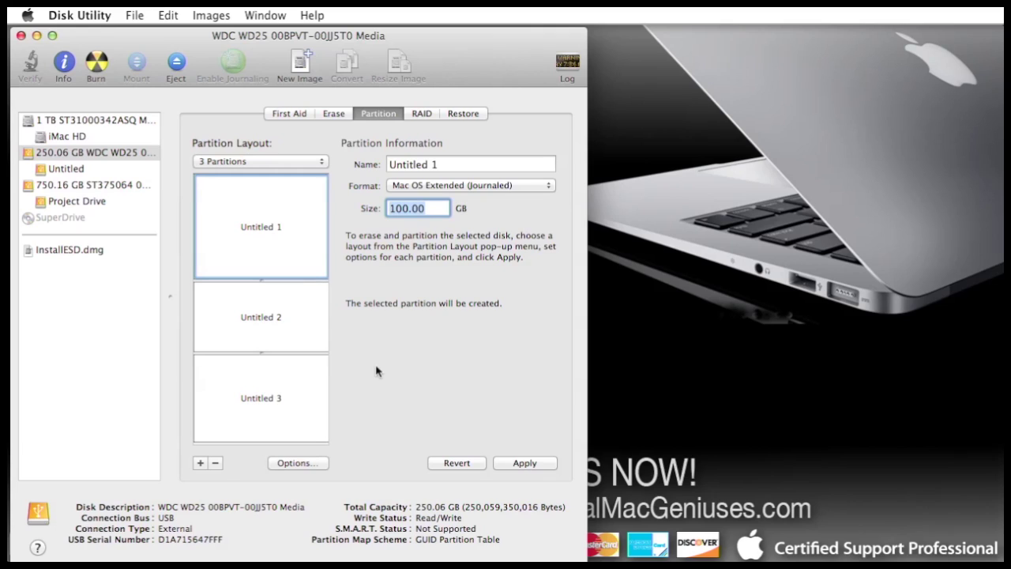
{"action": "left_click", "coordinate": [286, 335]}
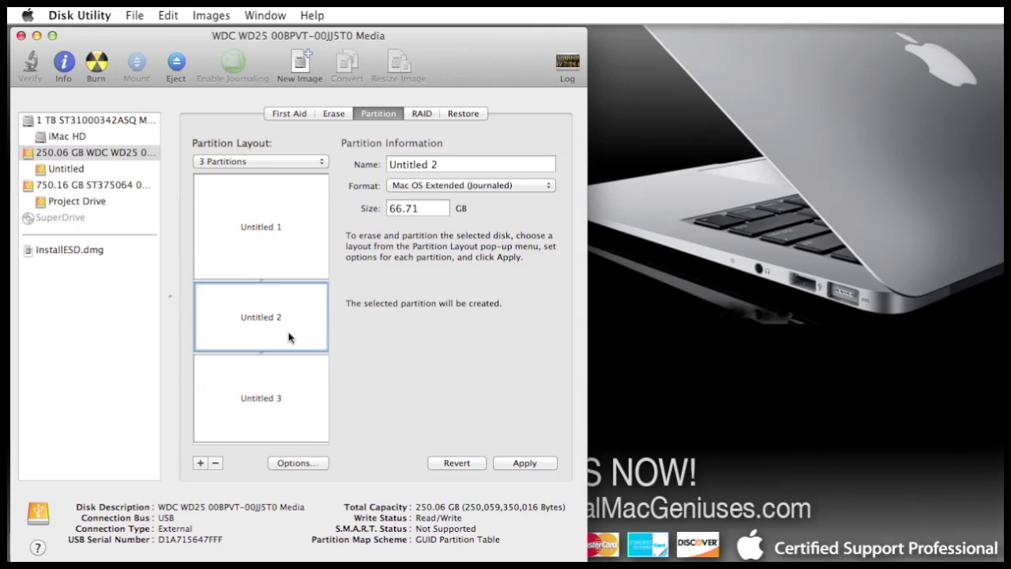
{"action": "left_click", "coordinate": [282, 401]}
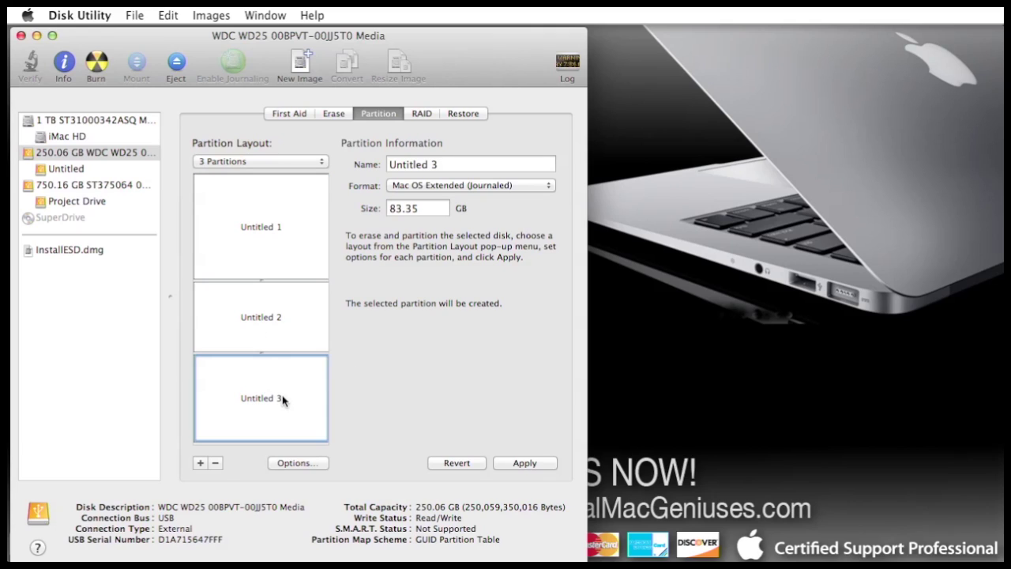
{"action": "left_click", "coordinate": [293, 320]}
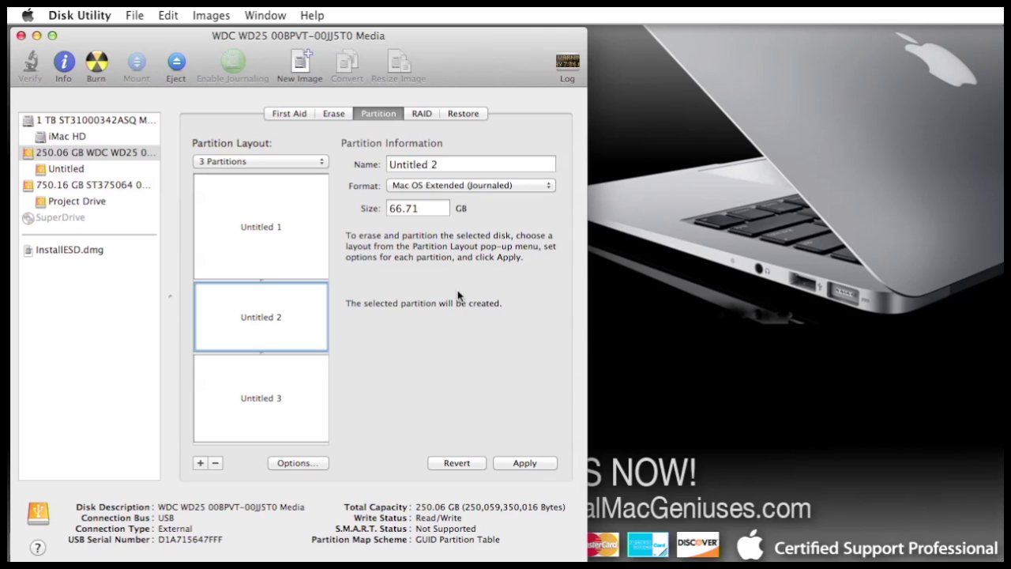
Resize Untitled 3 to 100 GB, leaving Untitled 2 at 50.06 GB, and apply the layout.
{"action": "left_click", "coordinate": [289, 399]}
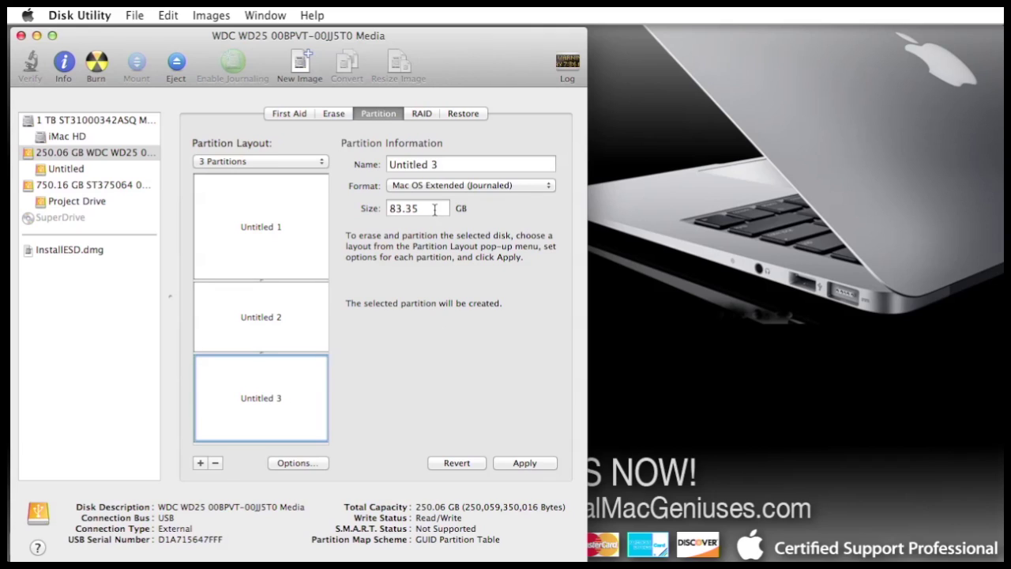
{"action": "left_click_drag", "start_coordinate": [434, 208], "coordinate": [378, 209]}
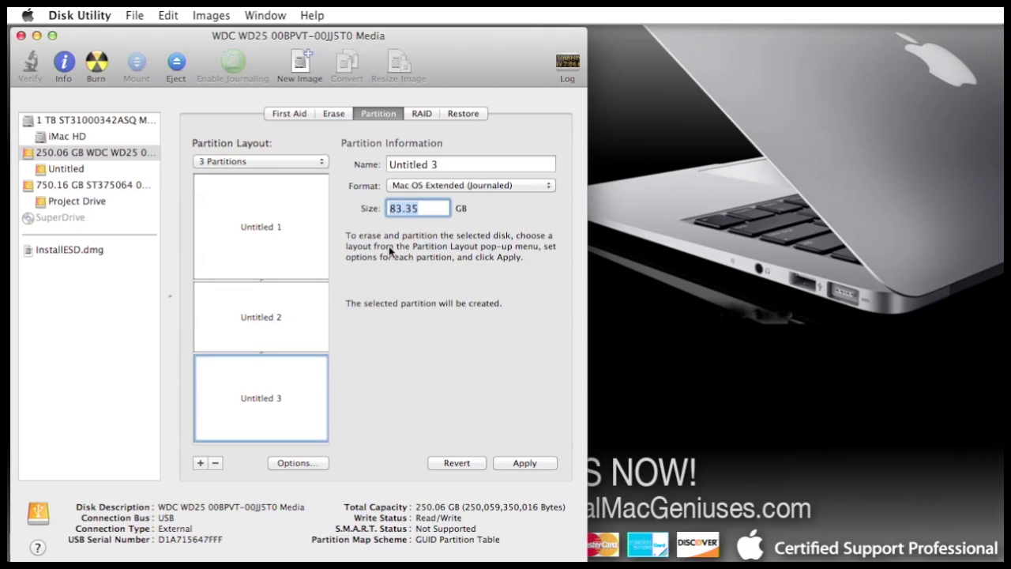
{"action": "type", "text": "100"}
{"action": "key", "text": "Return"}
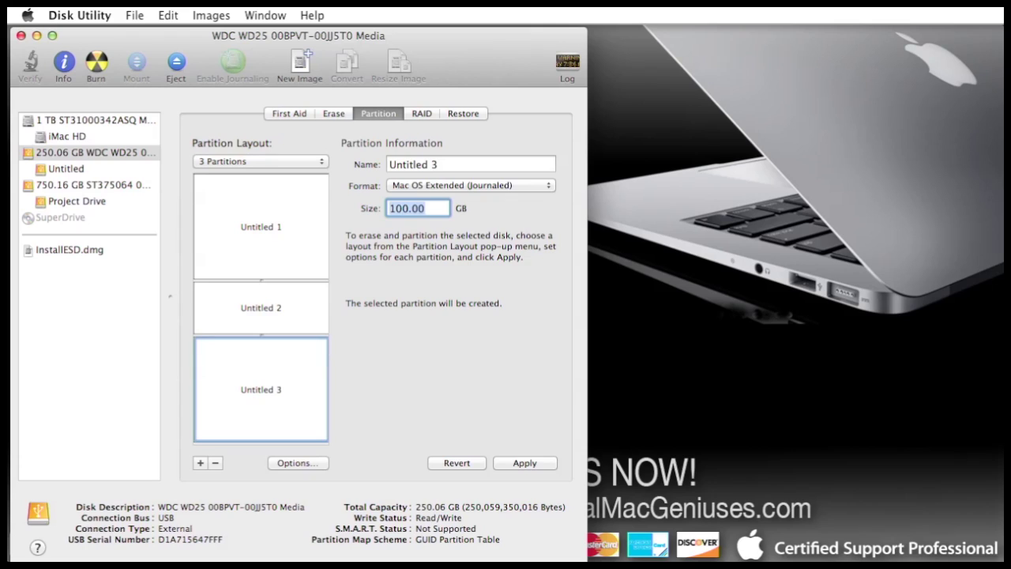
{"action": "left_click", "coordinate": [282, 227]}
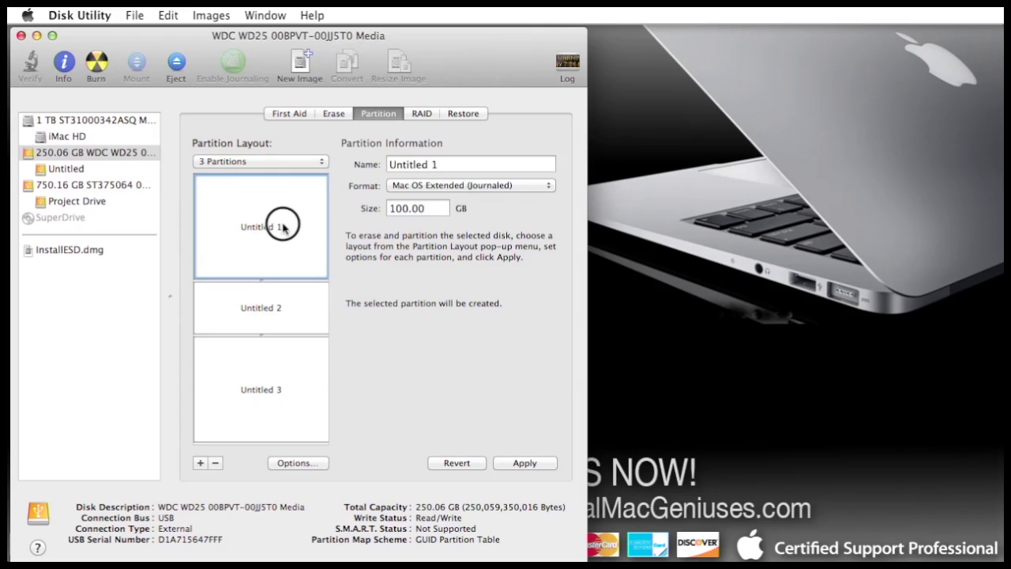
{"action": "left_click", "coordinate": [286, 308]}
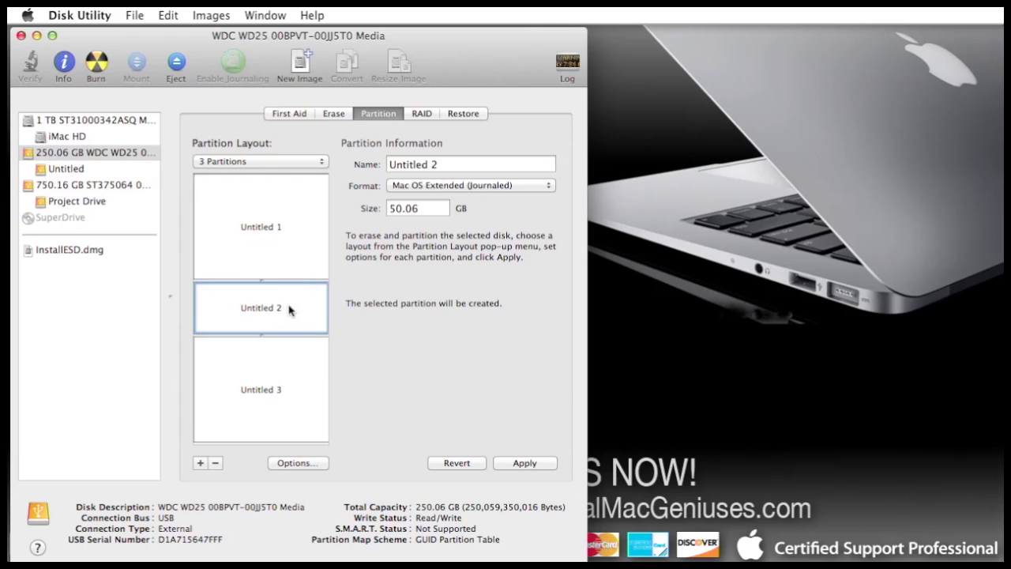
{"action": "left_click", "coordinate": [283, 389]}
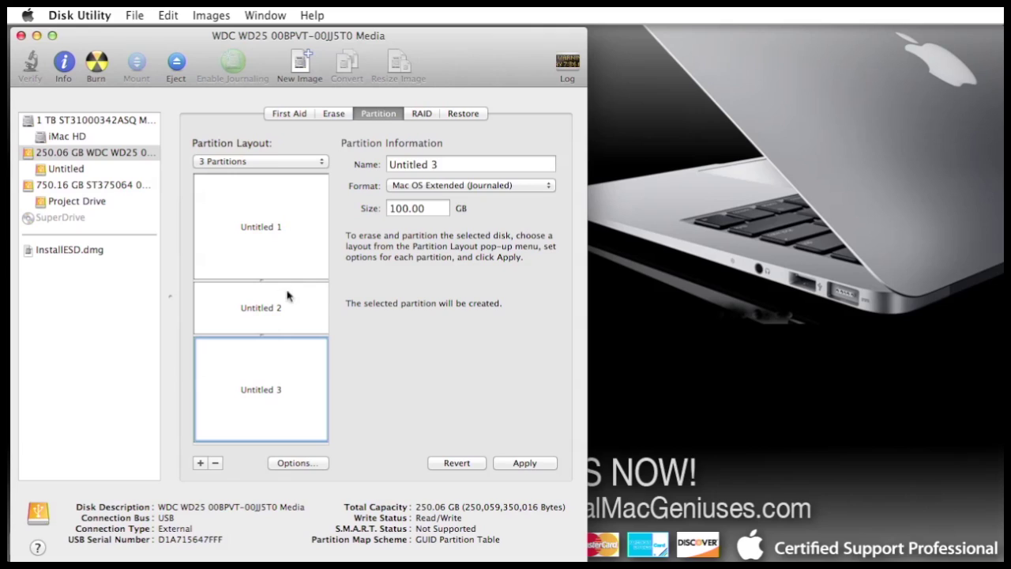
{"action": "mouse_move", "coordinate": [291, 392]}
{"action": "left_click", "coordinate": [525, 463]}
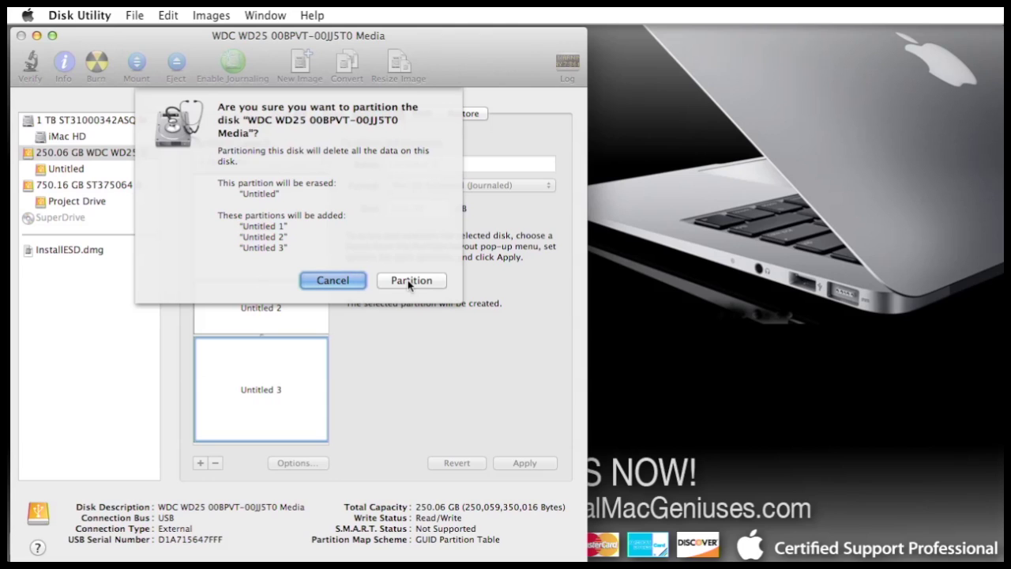
Confirm repartitioning into Untitled 1–3 and select the new 100 GB Untitled 1.
{"action": "left_click", "coordinate": [407, 280]}
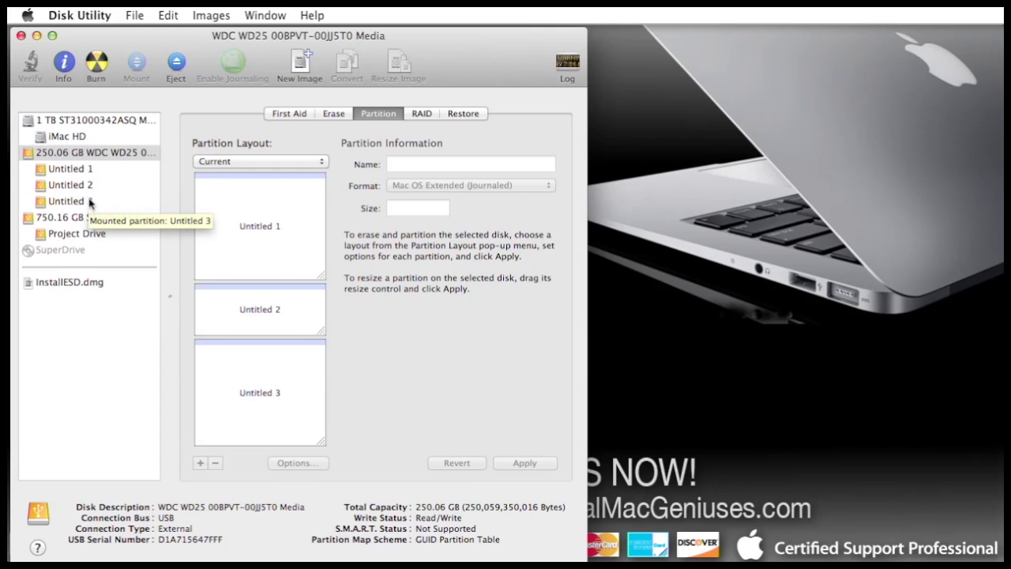
{"action": "left_click", "coordinate": [87, 170]}
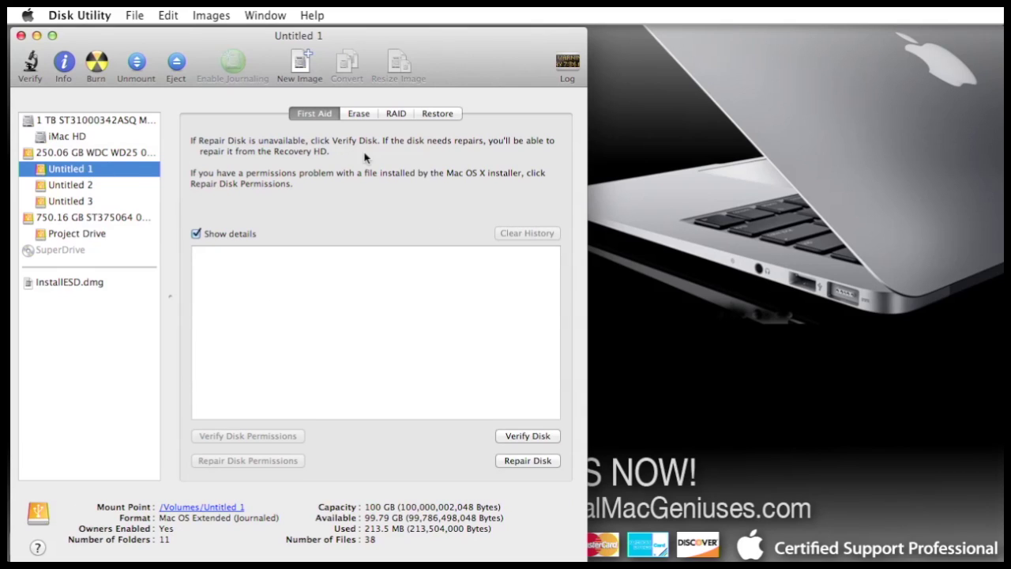
Set Untitled 1's format to Mac OS Extended (Journaled, Encrypted) and name it Secret Stash.
{"action": "left_click", "coordinate": [360, 113]}
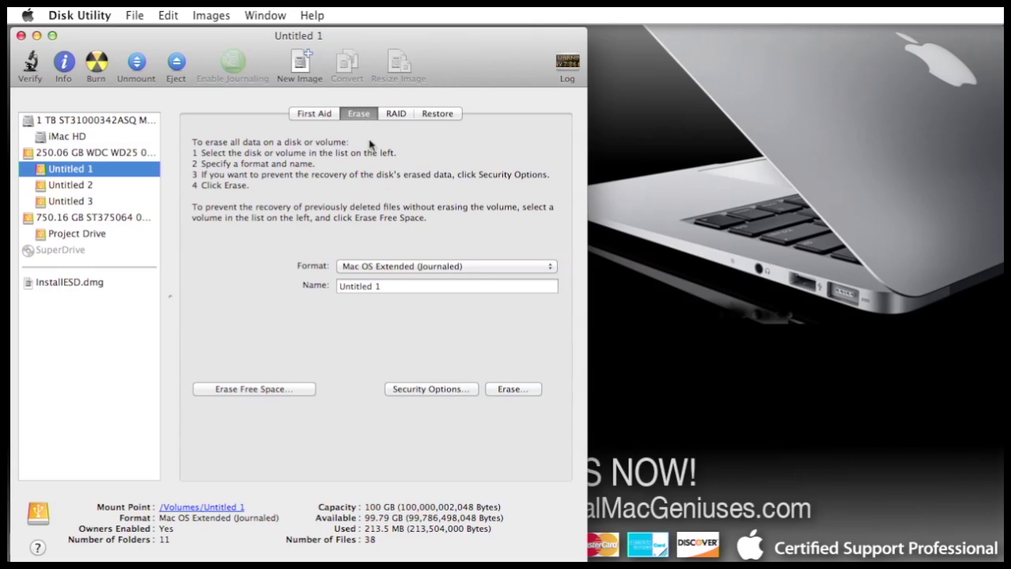
{"action": "left_click", "coordinate": [483, 268]}
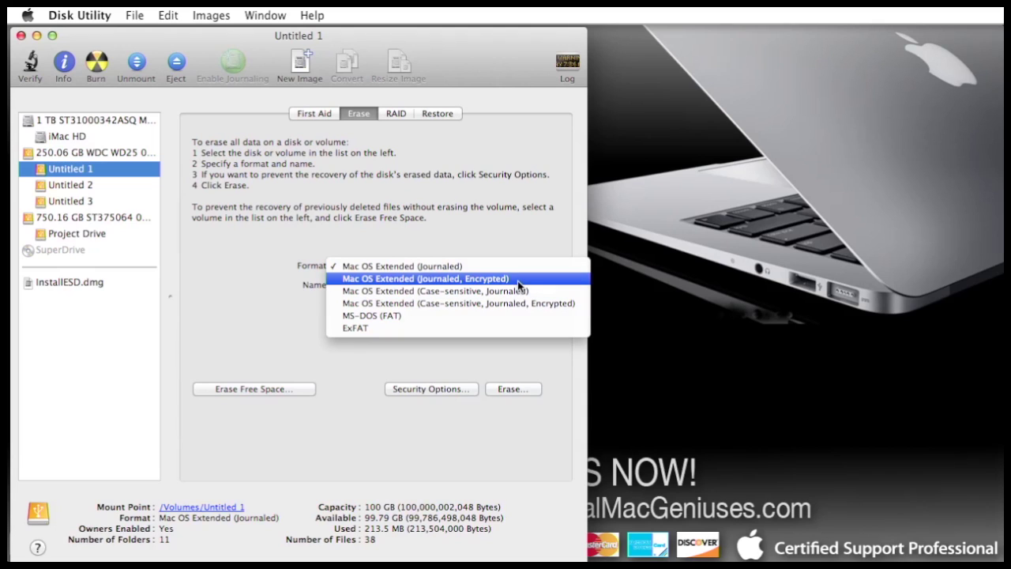
{"action": "left_click", "coordinate": [517, 280]}
{"action": "left_click", "coordinate": [486, 288]}
{"action": "left_click_drag", "start_coordinate": [486, 288], "coordinate": [267, 290]}
{"action": "type", "text": "Scre"}
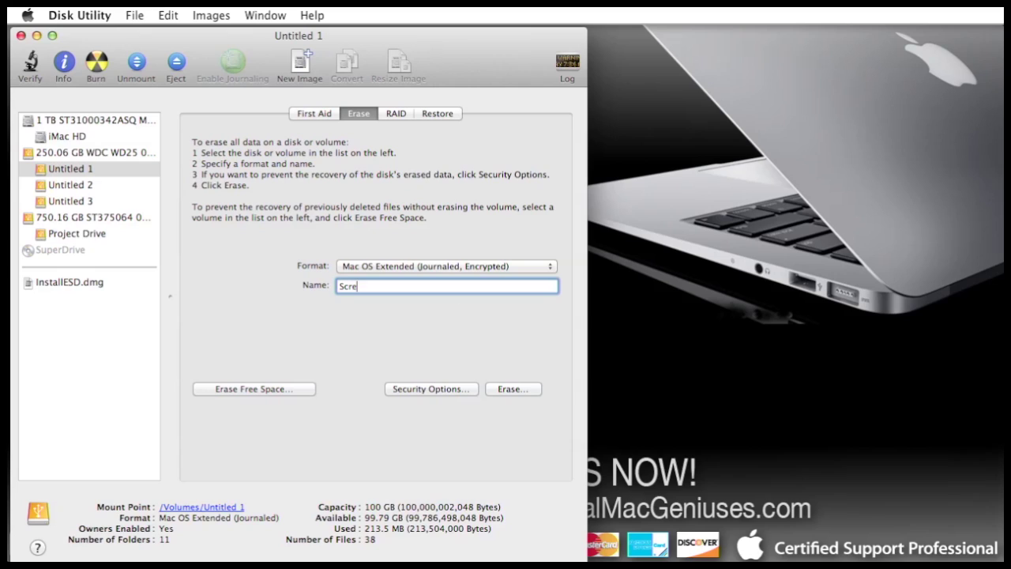
{"action": "type", "text": "t stash"}
{"action": "key", "text": "Left"}
{"action": "key", "text": "Left"}
{"action": "key", "text": "Left"}
{"action": "key", "text": "BackSpace"}
{"action": "type", "text": "S"}
{"action": "left_click_drag", "start_coordinate": [405, 288], "coordinate": [330, 285]}
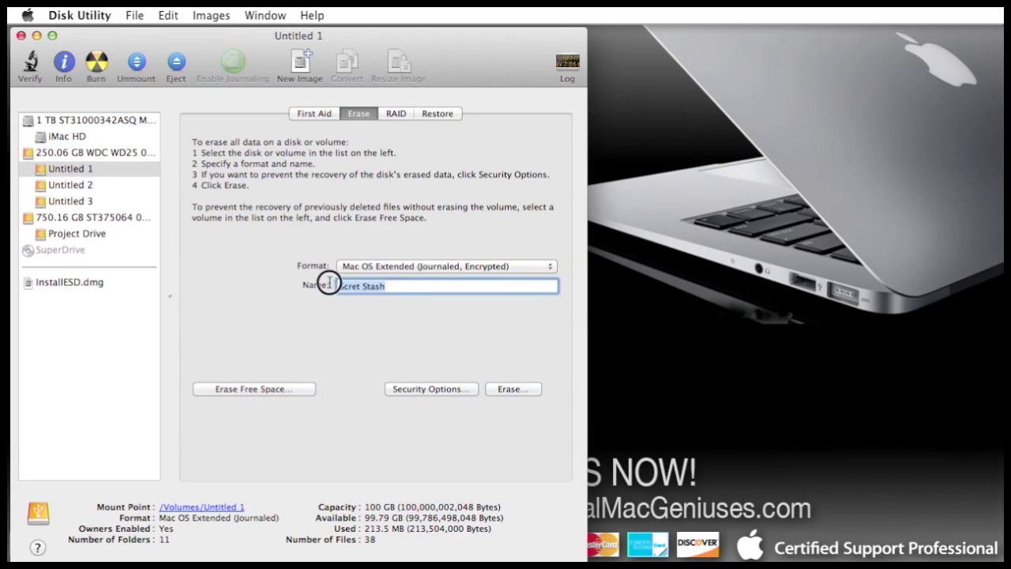
{"action": "type", "text": "Secre"}
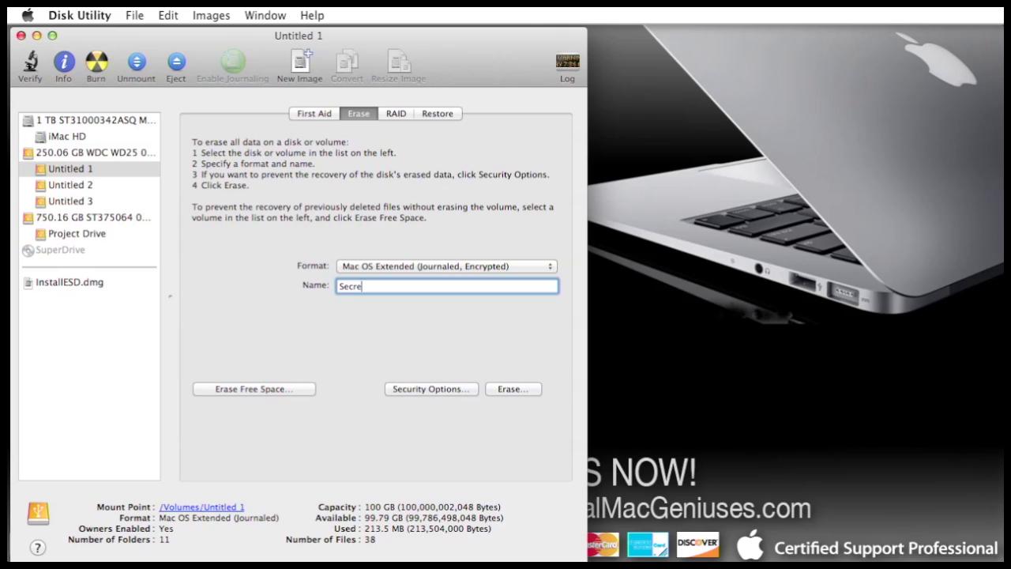
{"action": "type", "text": "t Stash"}
Start the erase, enter and verify a password, add a hint, and confirm encrypting.
{"action": "left_click", "coordinate": [522, 388]}
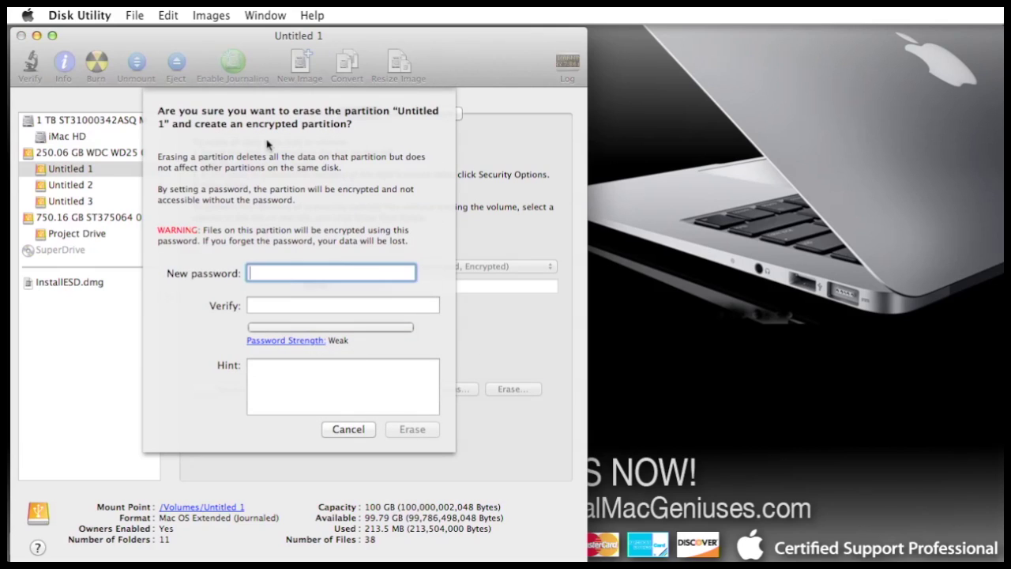
{"action": "type", "text": "•••"}
{"action": "left_click", "coordinate": [420, 305]}
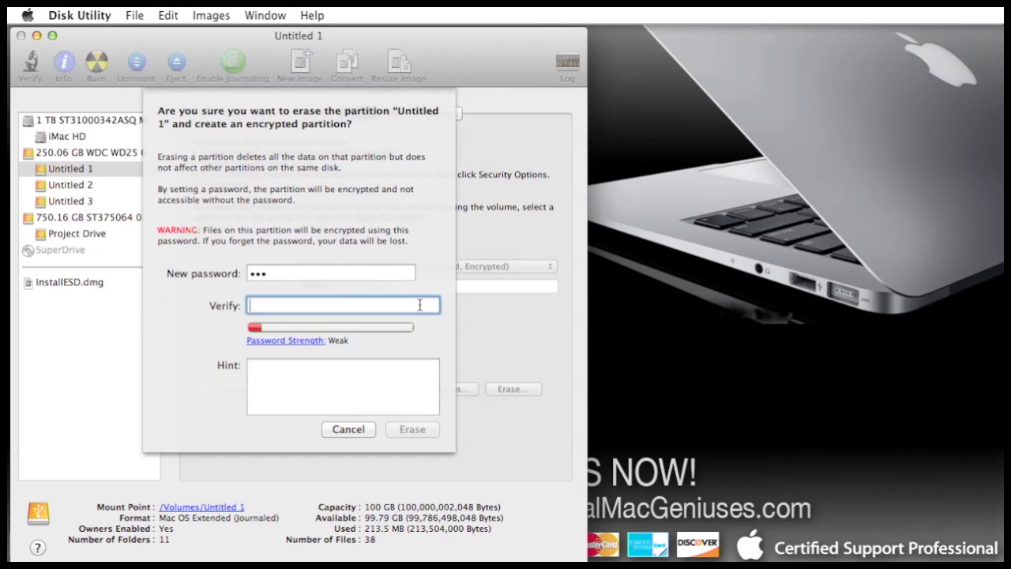
{"action": "type", "text": "•••"}
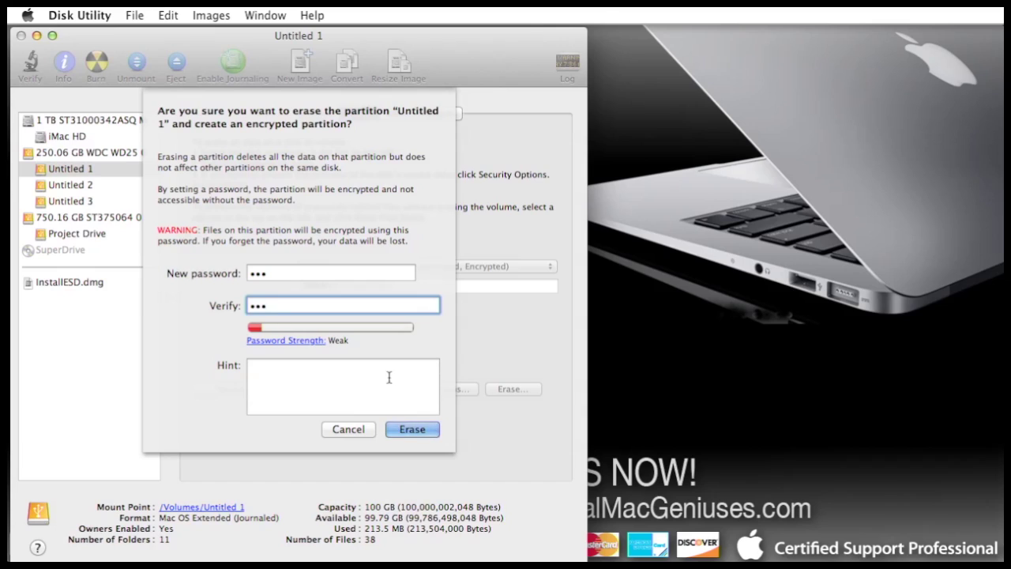
{"action": "left_click", "coordinate": [370, 385]}
{"action": "type", "text": "321 Ba"}
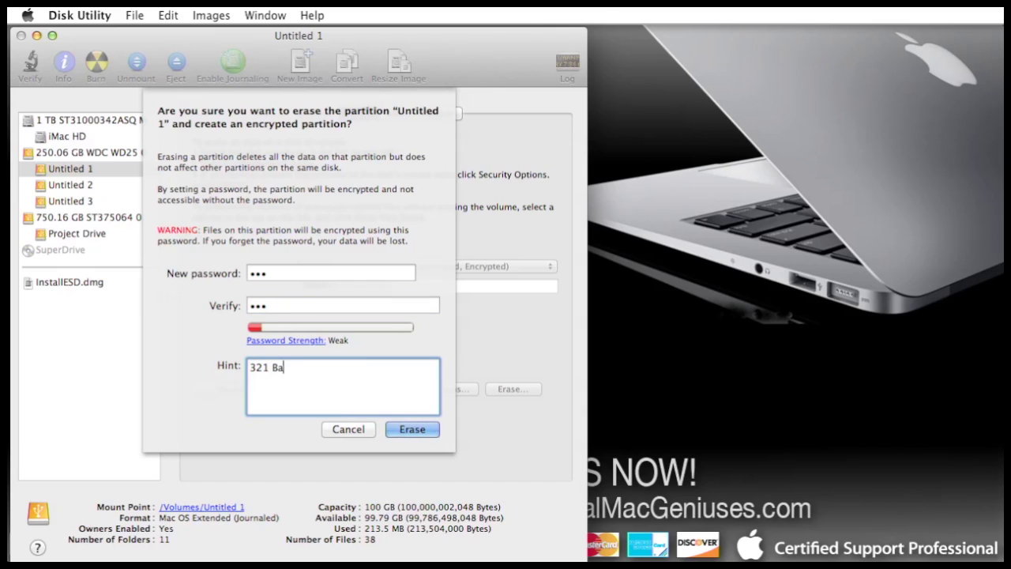
{"action": "type", "text": "ckwards"}
{"action": "left_click", "coordinate": [417, 430]}
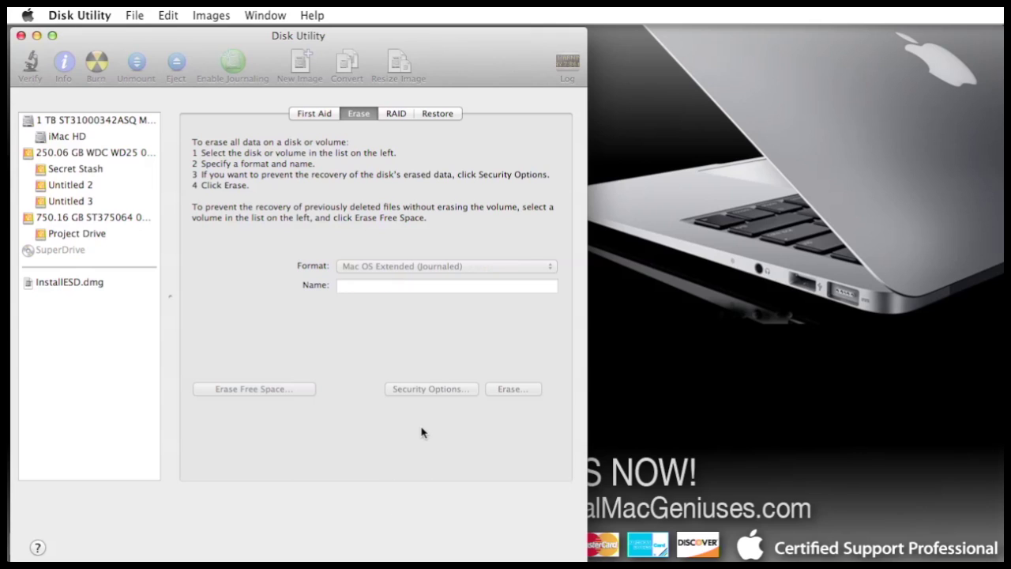
Erase the Untitled 2 partition as Mac OS Extended (Journaled) under the name Normal.
{"action": "left_click", "coordinate": [82, 184]}
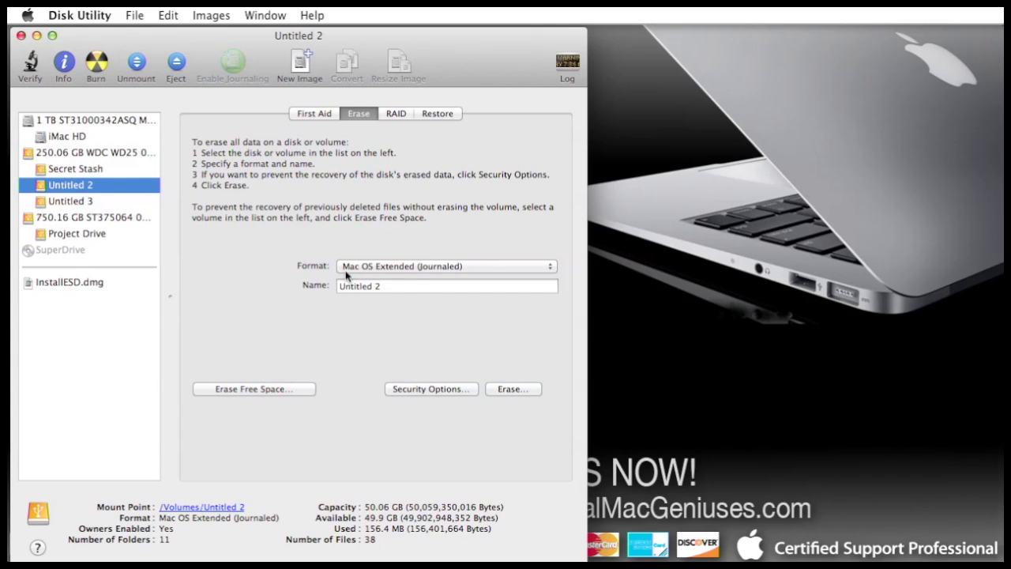
{"action": "triple_click", "coordinate": [418, 286]}
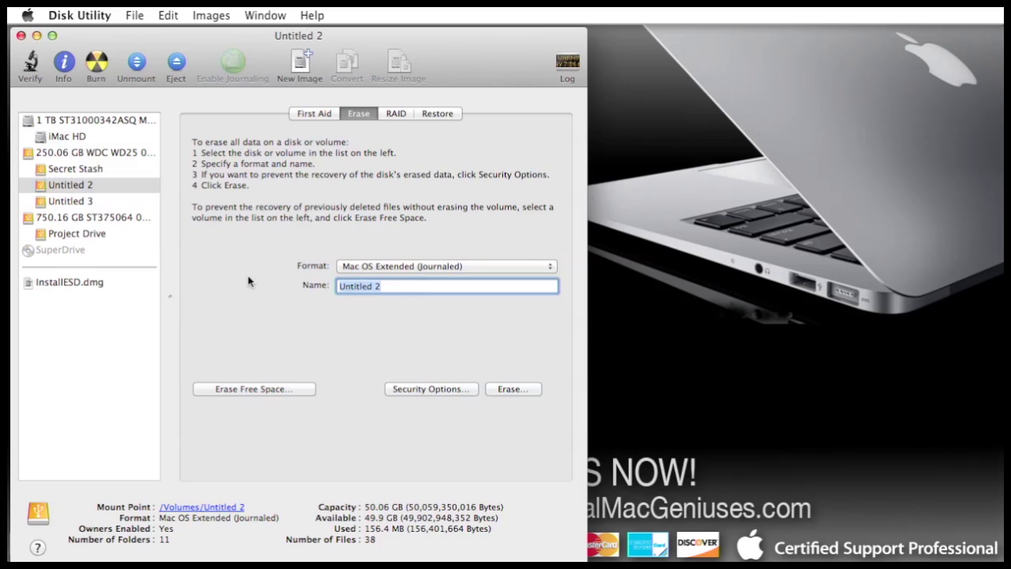
{"action": "type", "text": "Normal"}
{"action": "left_click", "coordinate": [510, 391]}
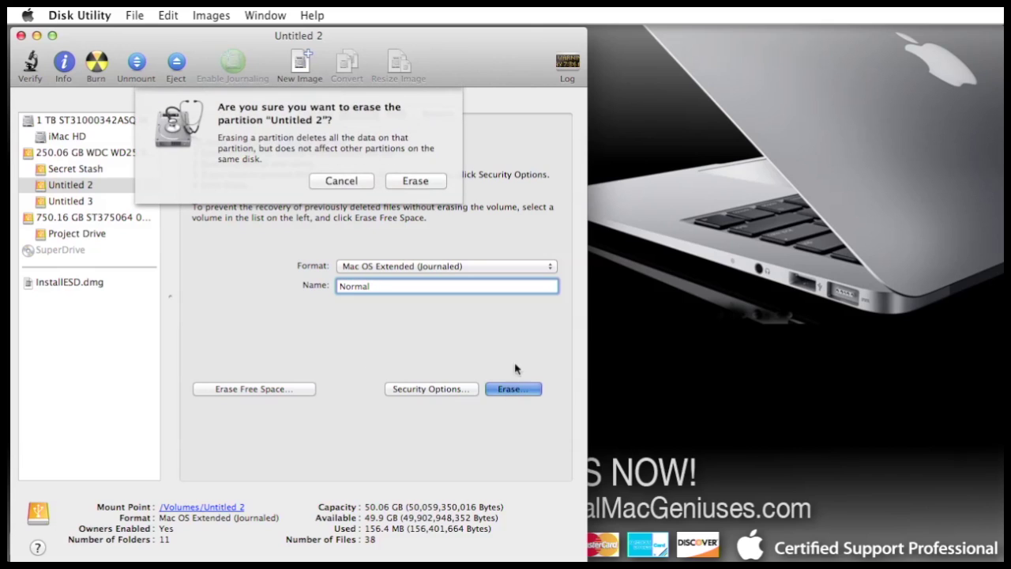
{"action": "left_click", "coordinate": [417, 180]}
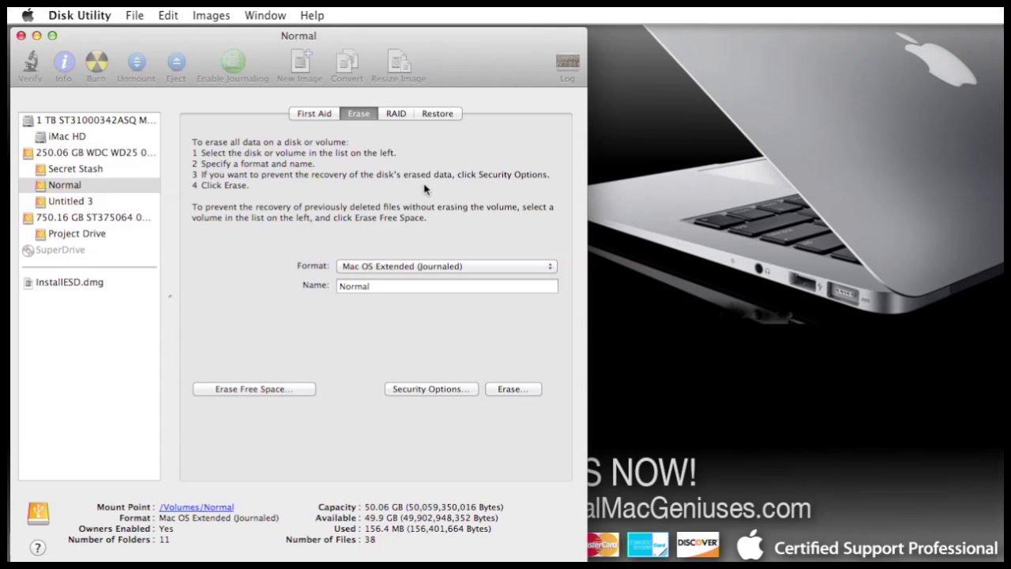
Set Untitled 3 to the case-sensitive, journaled, encrypted format and name it Secret Stash case.
{"action": "left_click", "coordinate": [85, 206]}
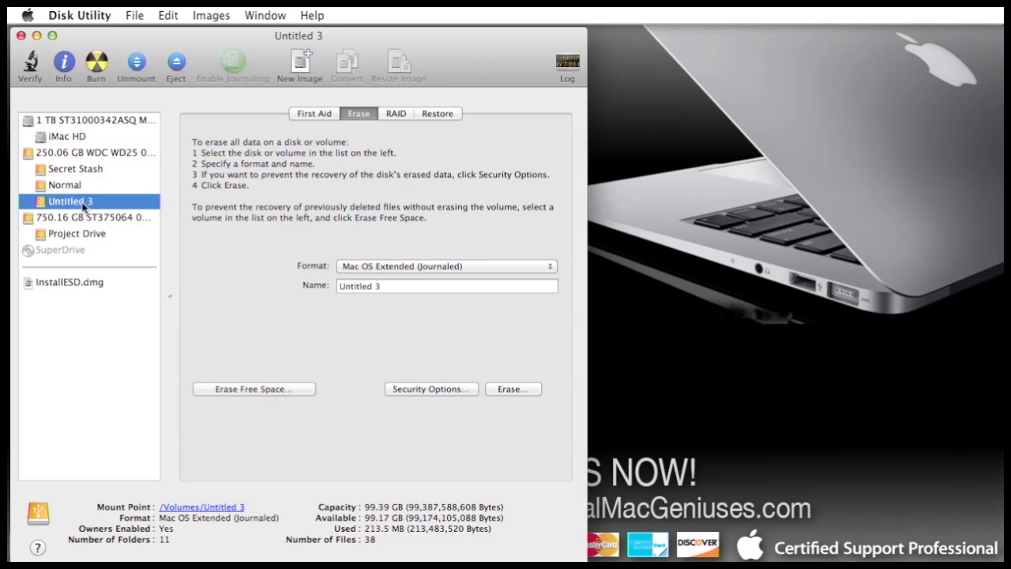
{"action": "left_click", "coordinate": [532, 267]}
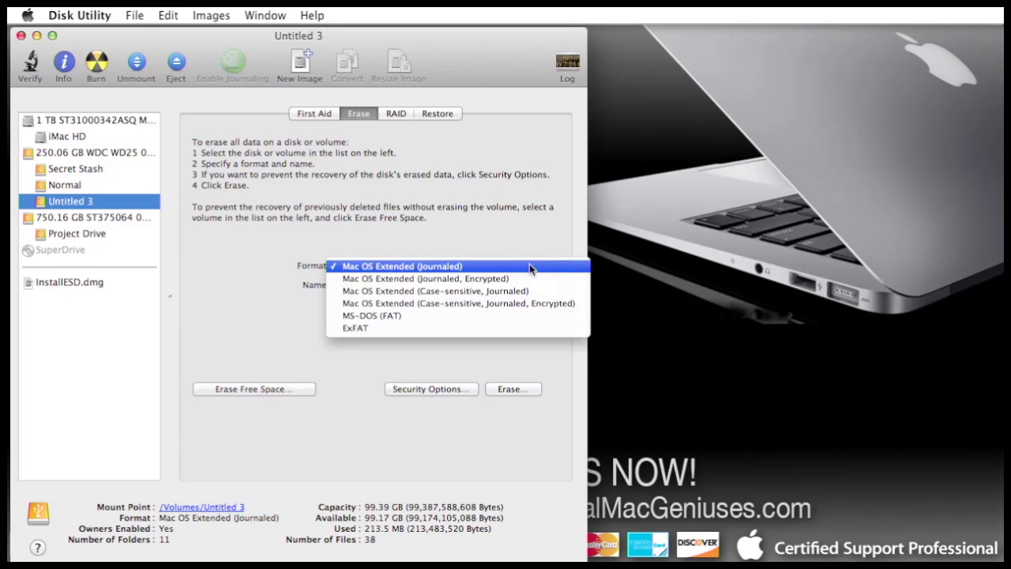
{"action": "left_click", "coordinate": [543, 306]}
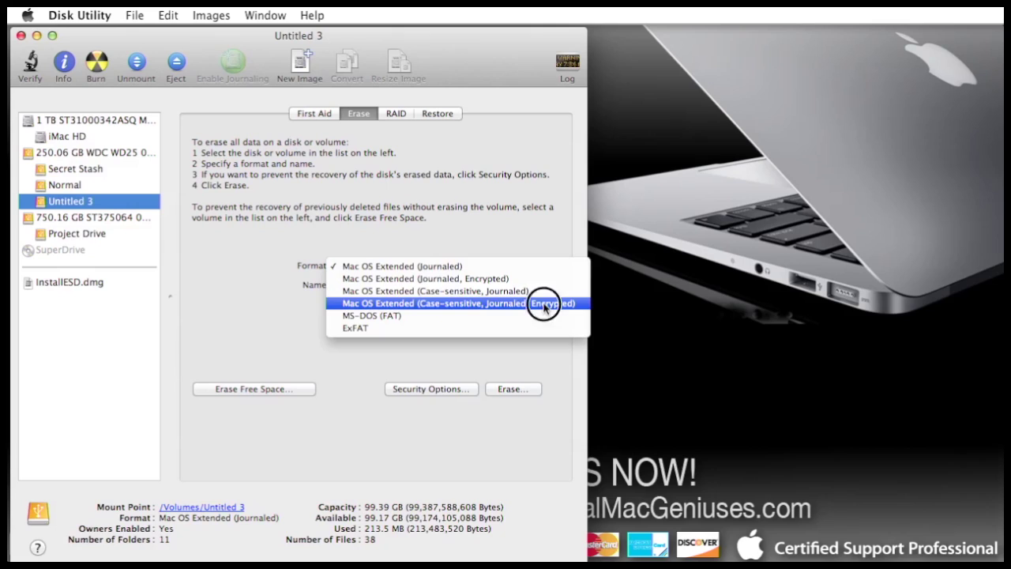
{"action": "triple_click", "coordinate": [446, 289]}
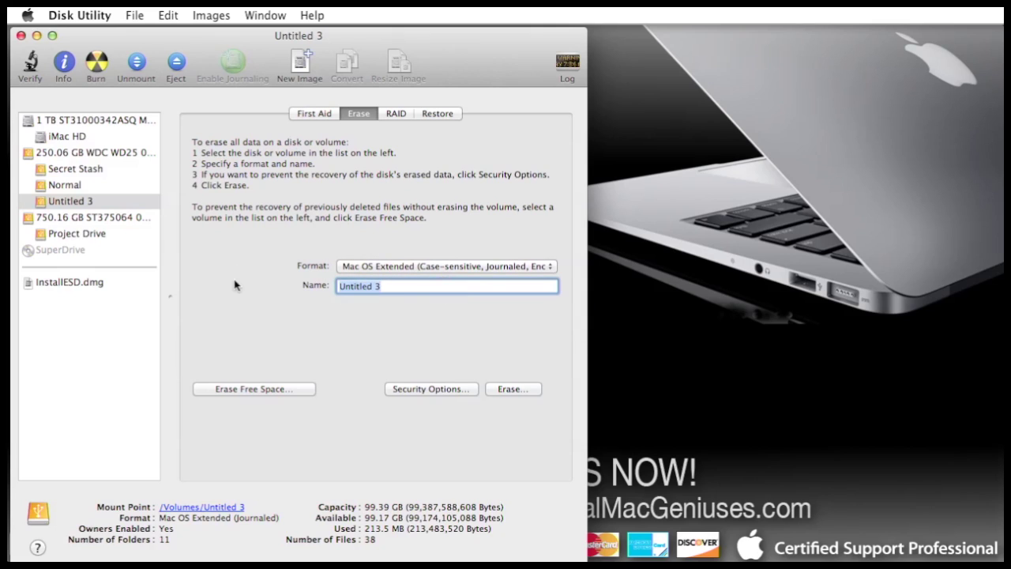
{"action": "type", "text": "Secret Stash "}
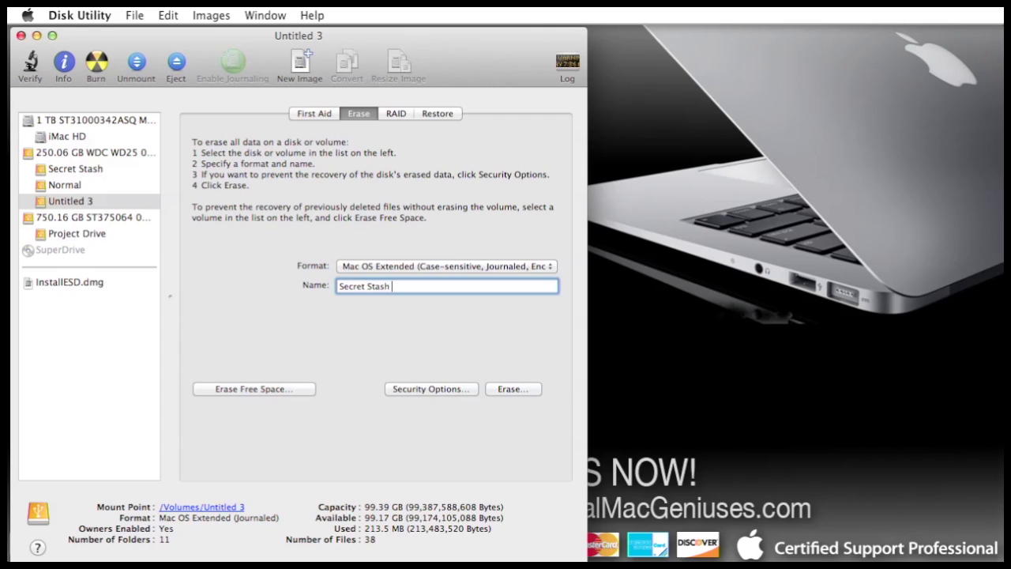
{"action": "type", "text": "case"}
Erase the partition with an encryption password, verified, plus a password hint.
{"action": "left_click", "coordinate": [513, 390]}
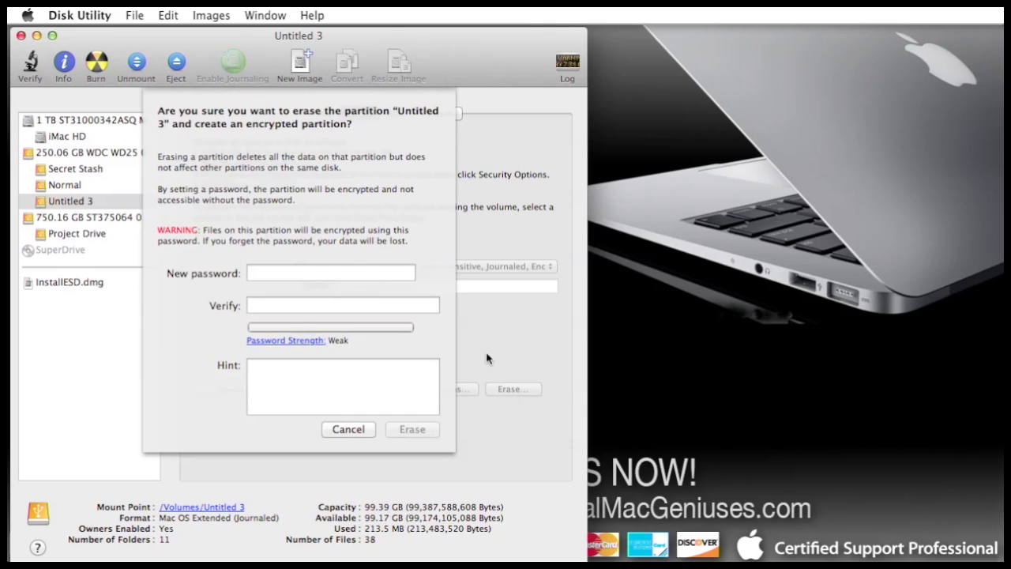
{"action": "type", "text": "•••"}
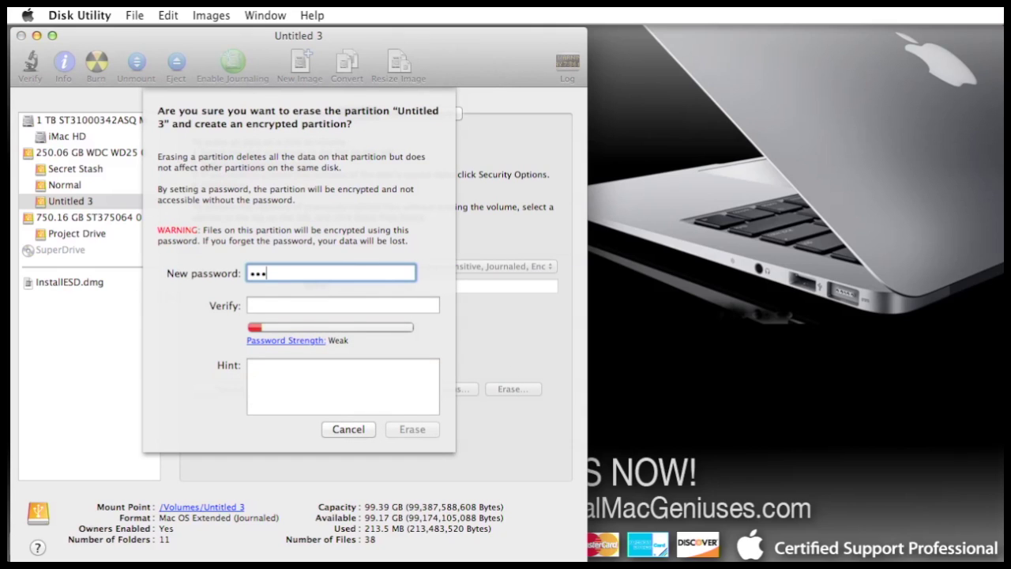
{"action": "left_click", "coordinate": [324, 307]}
{"action": "type", "text": "•••"}
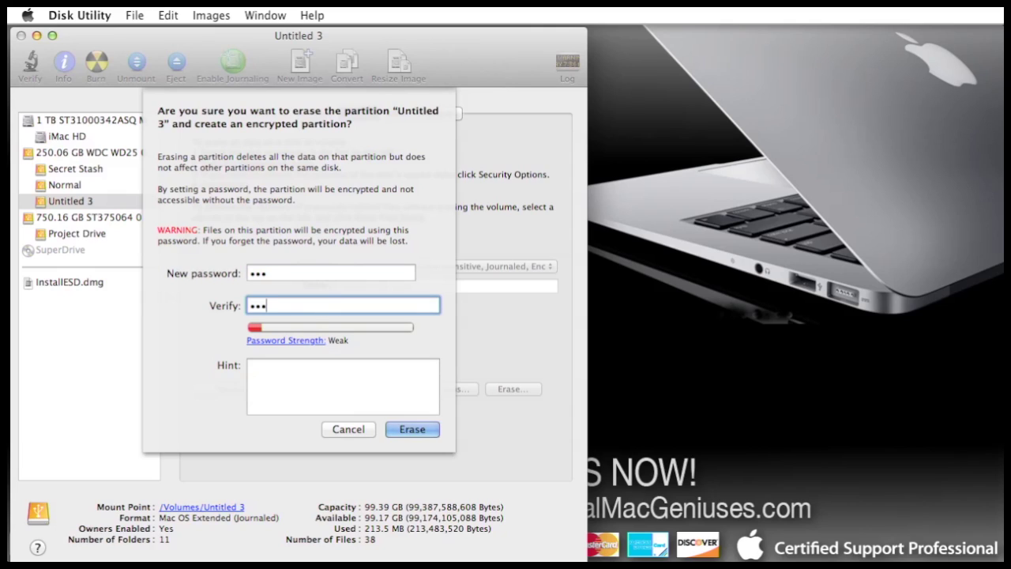
{"action": "left_click", "coordinate": [313, 393]}
{"action": "type", "text": "32"}
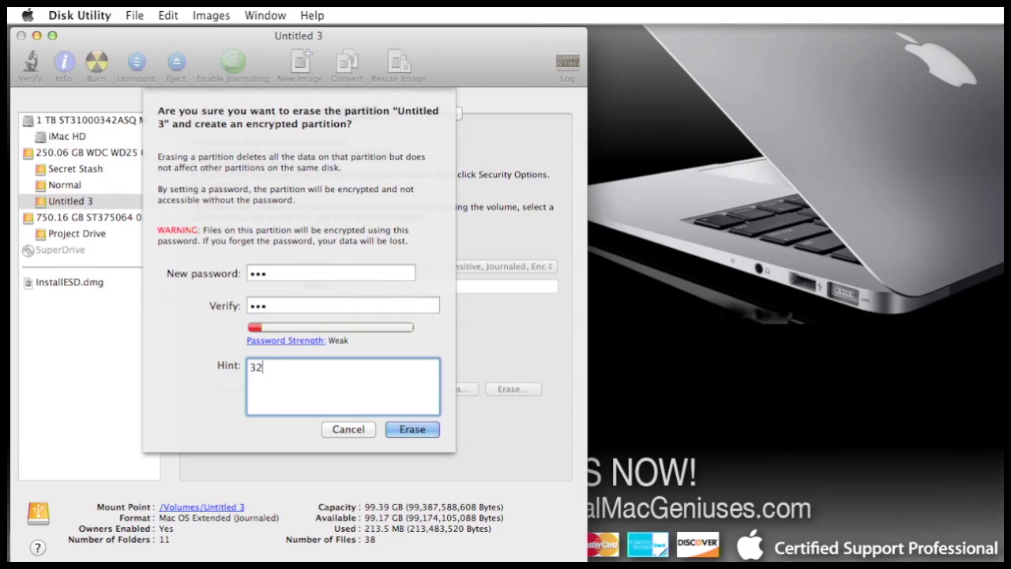
{"action": "type", "text": "1 BAckwards"}
{"action": "left_click", "coordinate": [430, 435]}
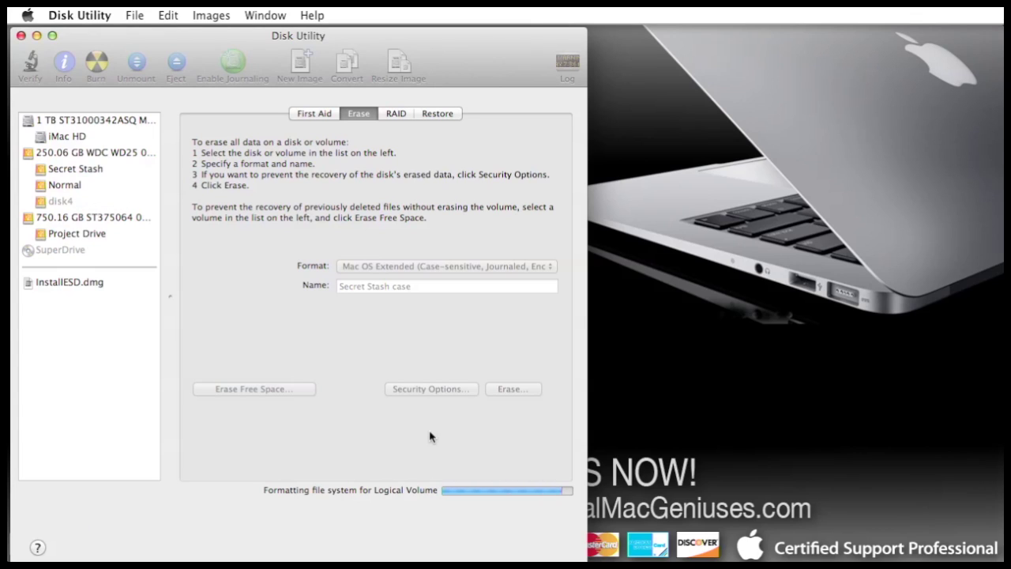
Check the details of the Secret Stash, Normal and Secret Stash case volumes.
{"action": "left_click", "coordinate": [78, 171]}
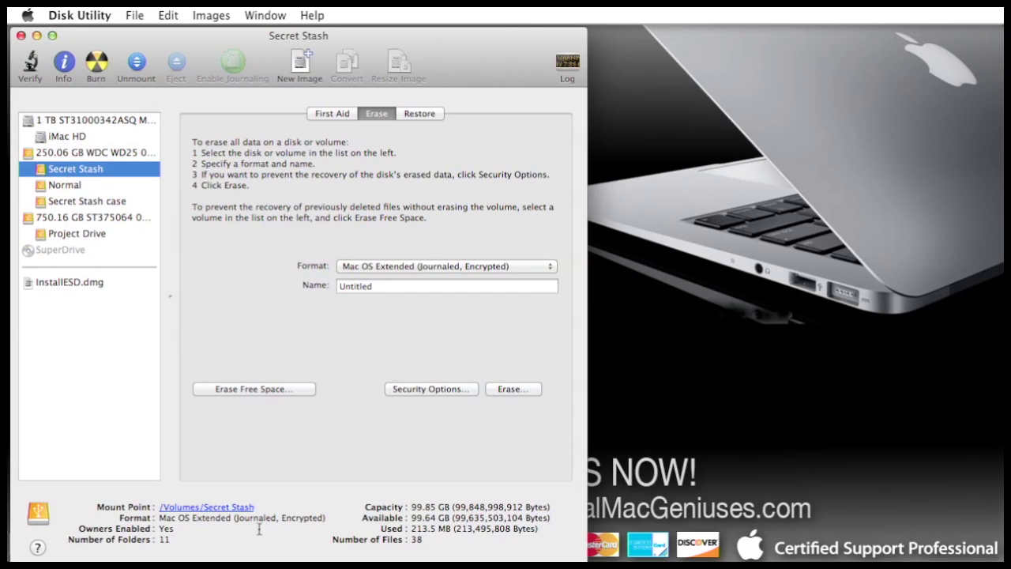
{"action": "left_click", "coordinate": [73, 186]}
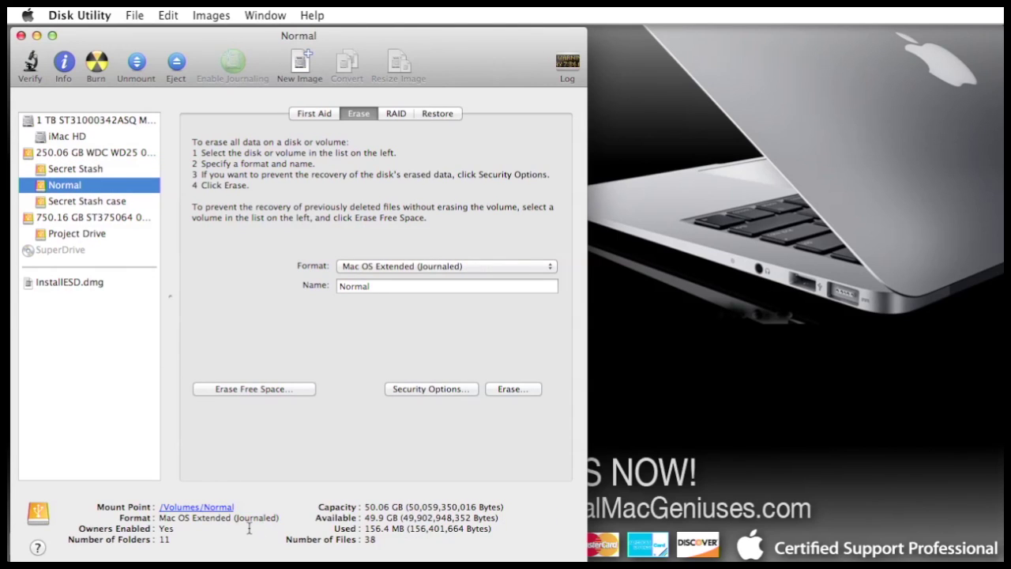
{"action": "left_click", "coordinate": [82, 200]}
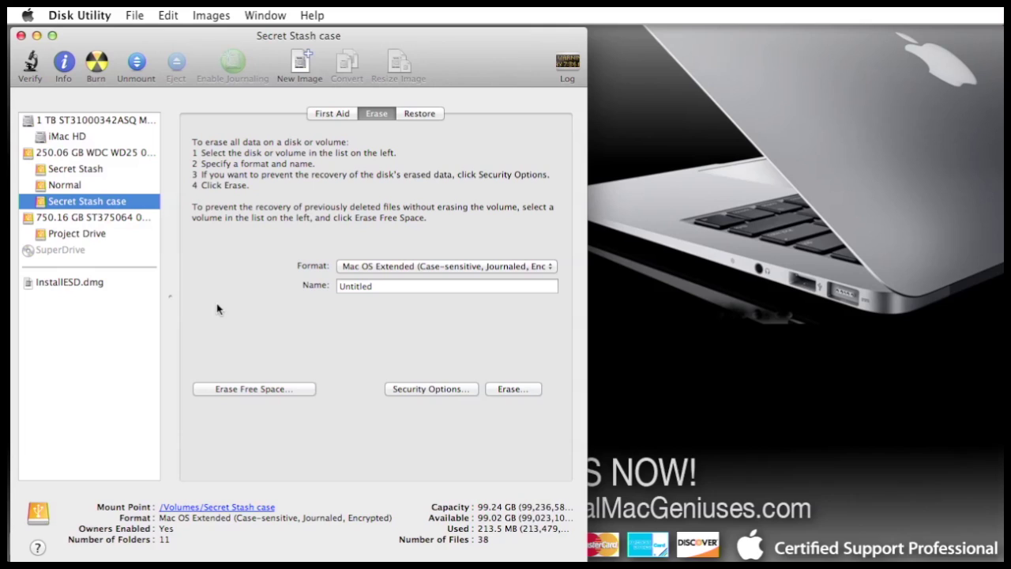
View the 250.06 GB drive's partition layout and inspect each of its three partitions.
{"action": "left_click", "coordinate": [115, 154]}
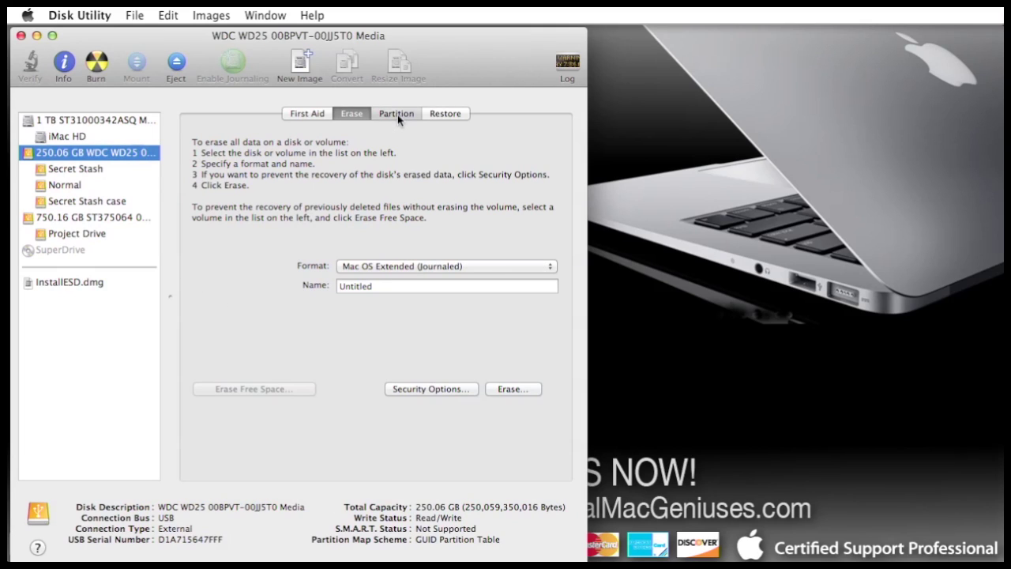
{"action": "left_click", "coordinate": [398, 114]}
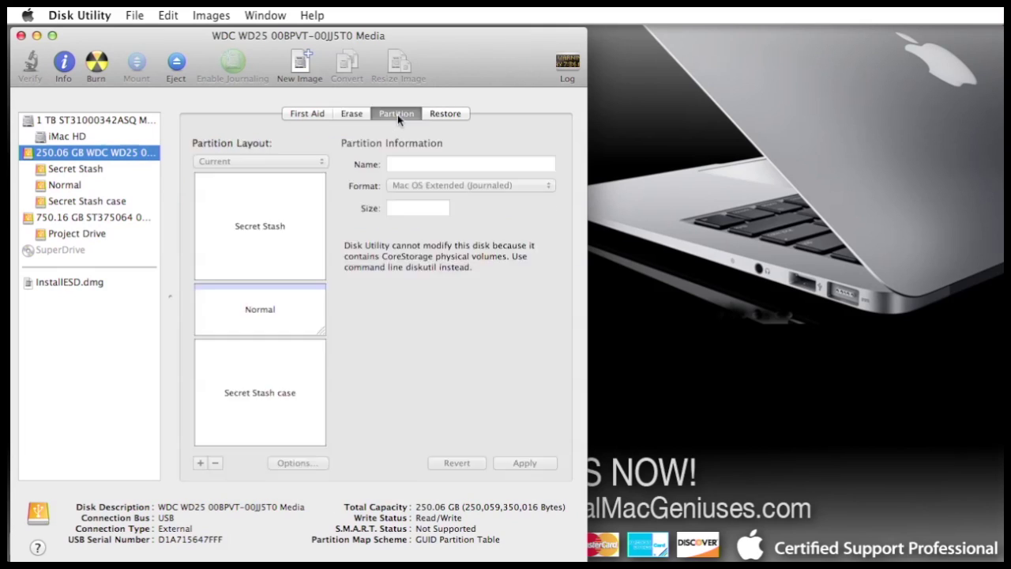
{"action": "left_click", "coordinate": [298, 213]}
{"action": "left_click", "coordinate": [295, 321]}
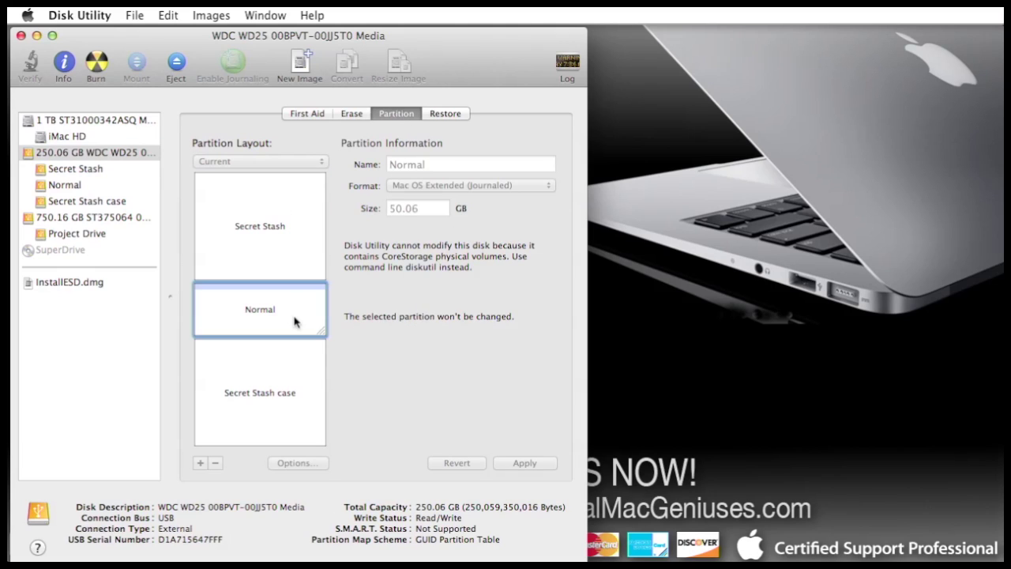
{"action": "left_click", "coordinate": [294, 395]}
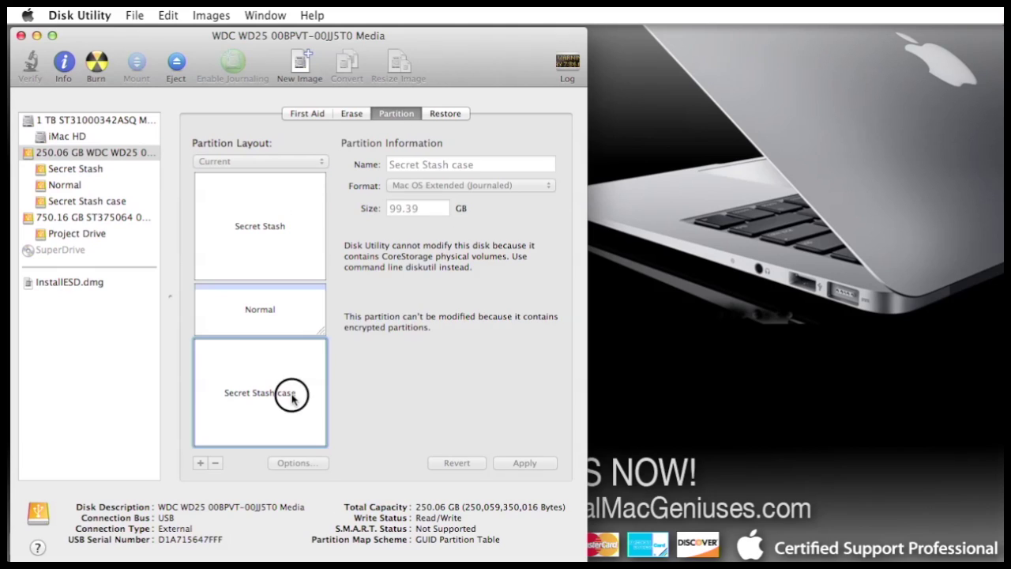
{"action": "left_click", "coordinate": [297, 316]}
{"action": "left_click", "coordinate": [294, 230]}
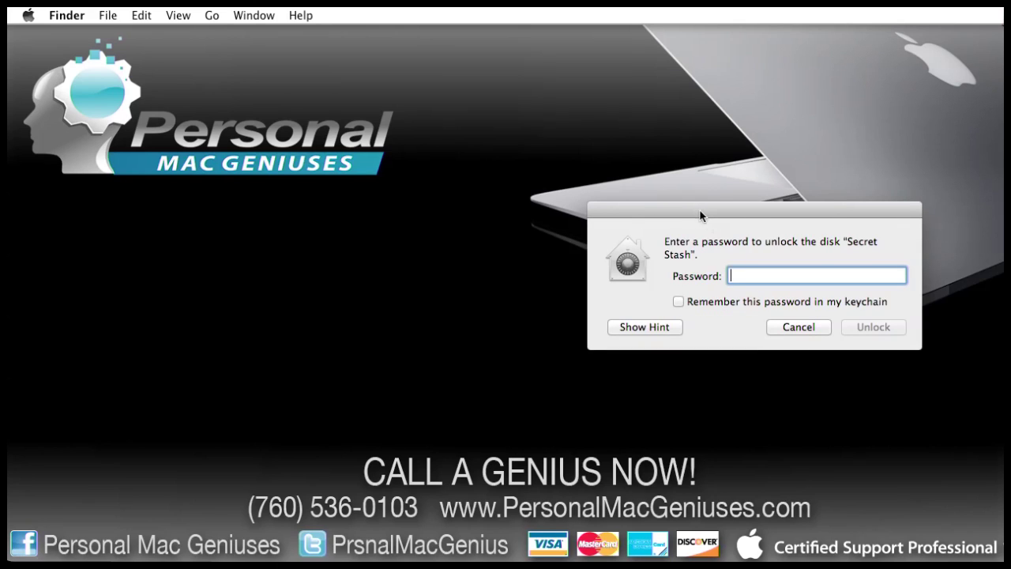
Reveal the password hint and unlock the Secret Stash disk with its password.
{"action": "left_click_drag", "start_coordinate": [700, 208], "coordinate": [309, 230]}
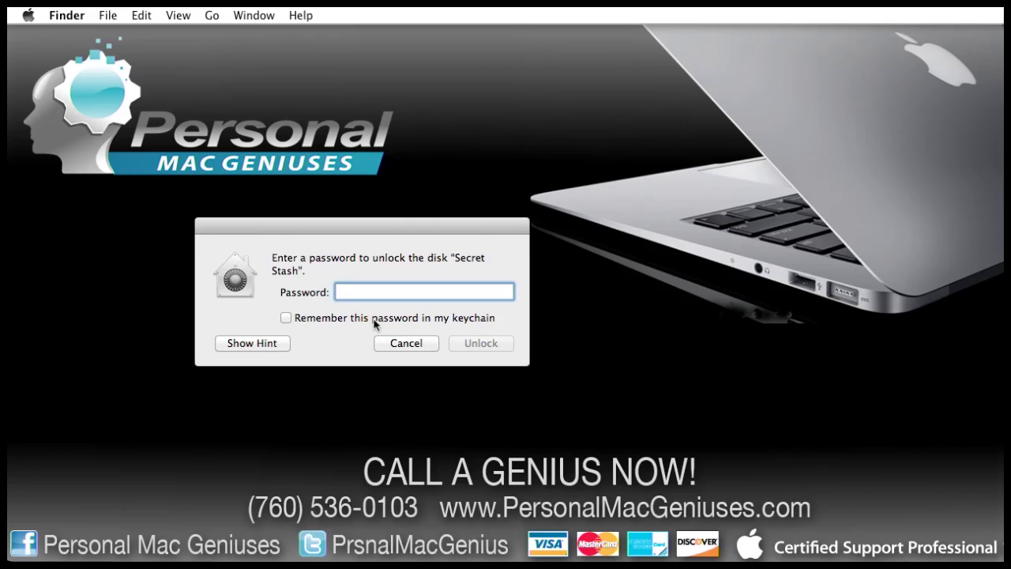
{"action": "left_click", "coordinate": [261, 345]}
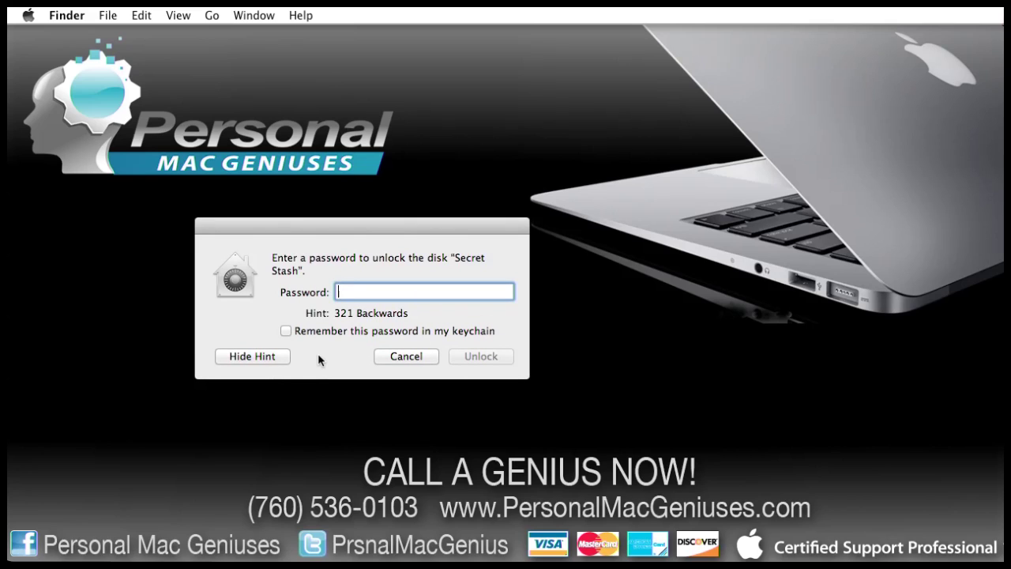
{"action": "type", "text": "123"}
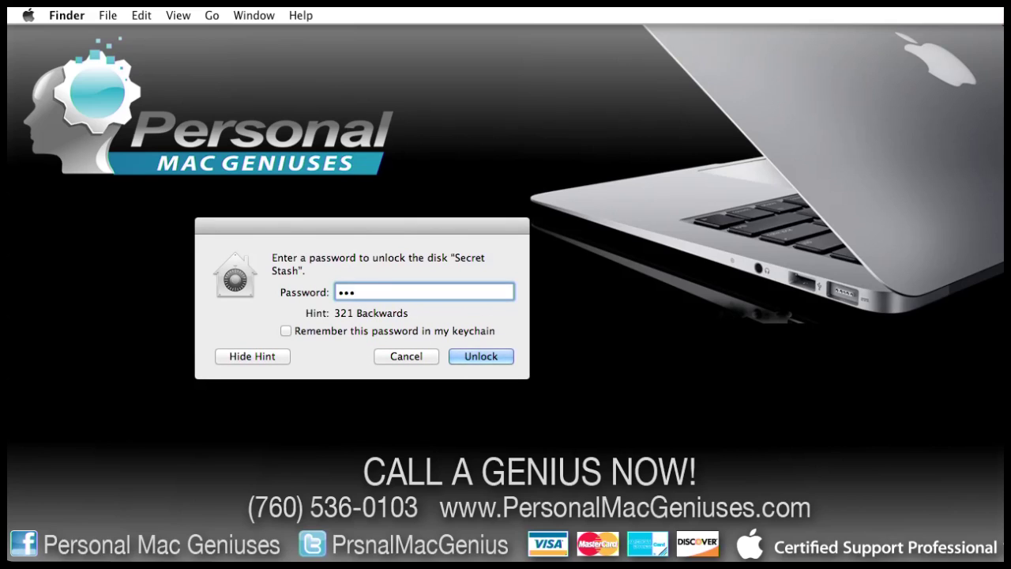
{"action": "left_click", "coordinate": [488, 356]}
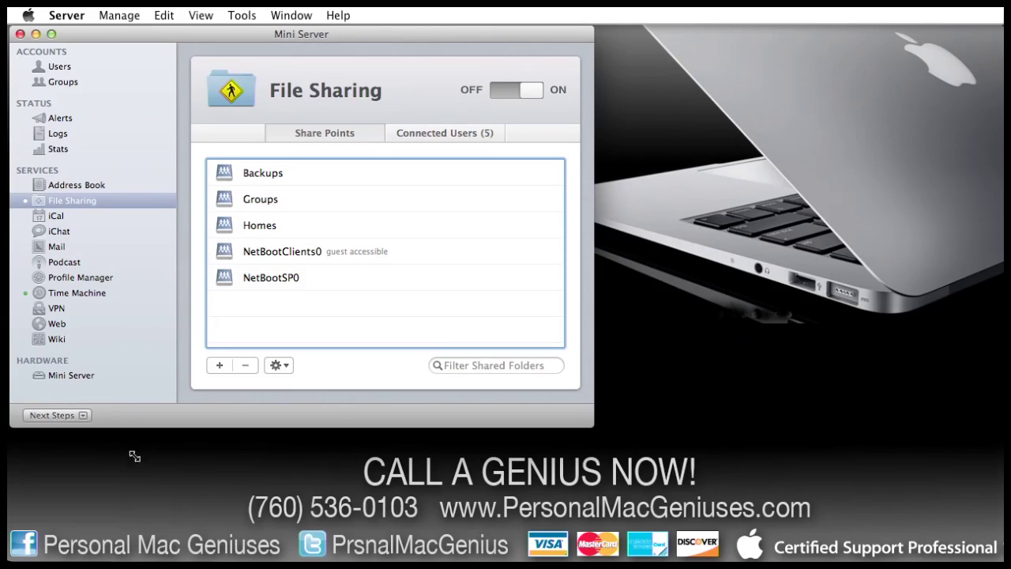
Look at Mini Server's storage, then return to File Sharing and begin adding a share point.
{"action": "left_click", "coordinate": [90, 377]}
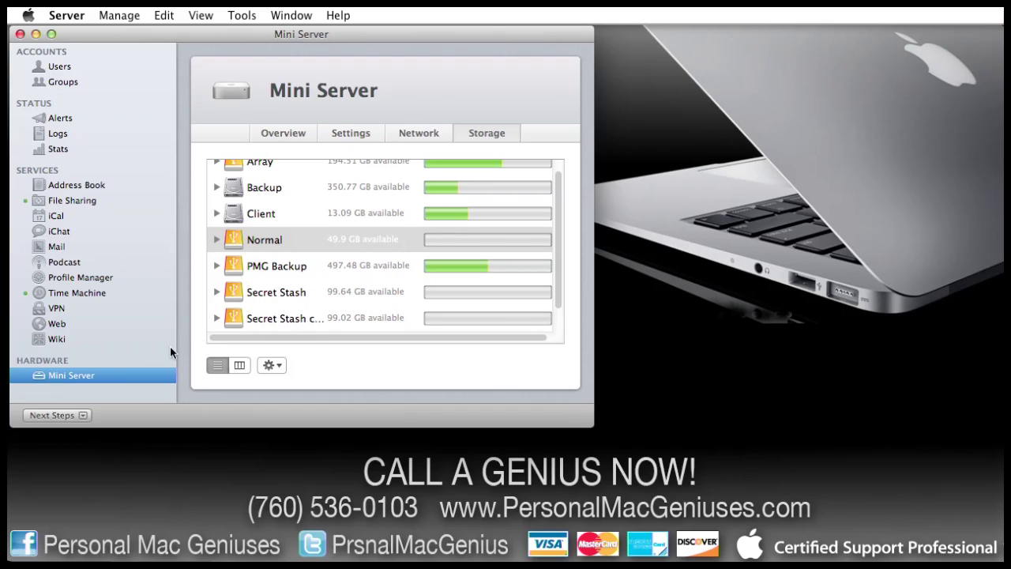
{"action": "left_click", "coordinate": [86, 205]}
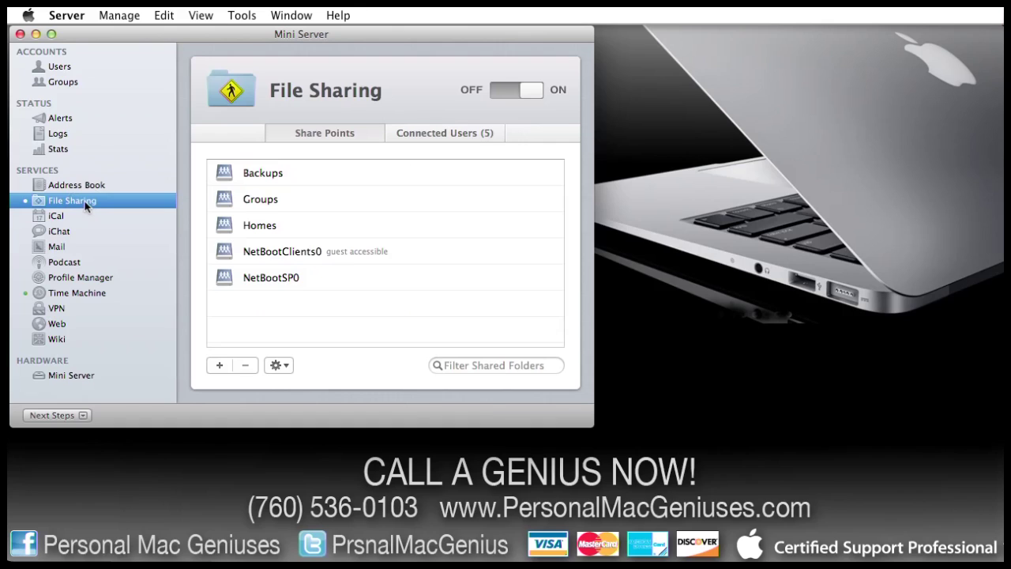
{"action": "left_click", "coordinate": [219, 365]}
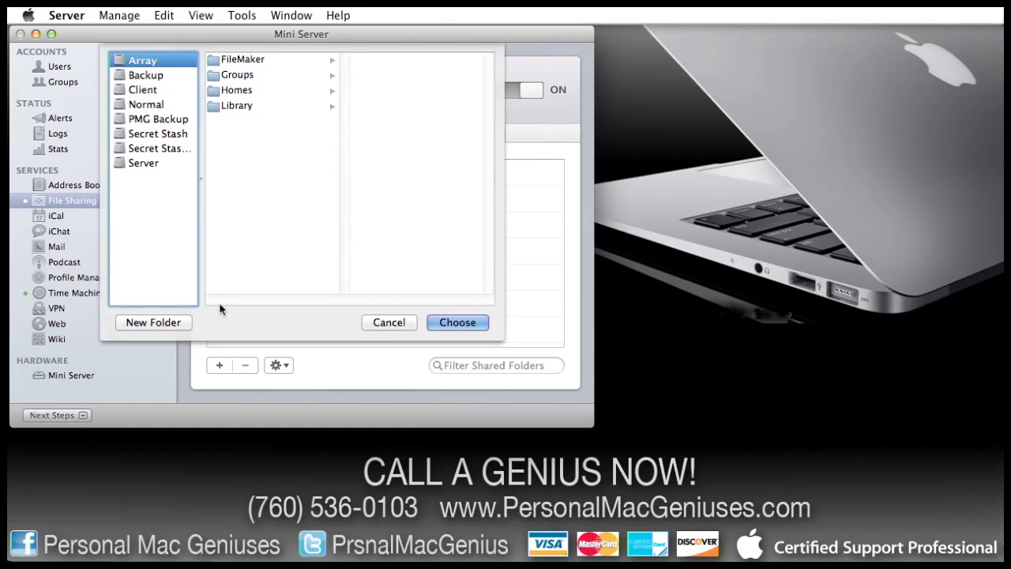
Share the Normal volume as a new share point.
{"action": "left_click", "coordinate": [150, 105]}
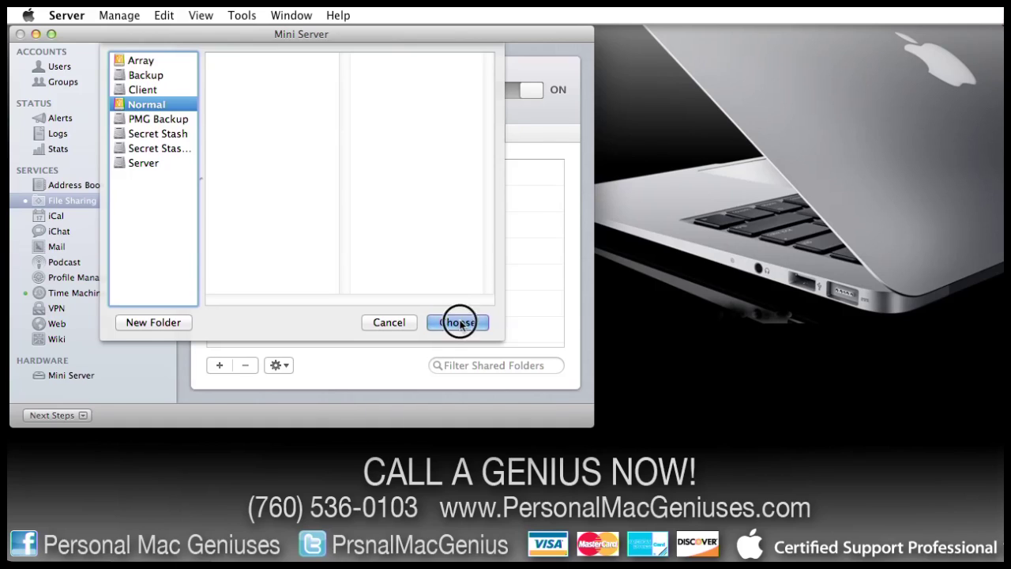
{"action": "left_click", "coordinate": [459, 324]}
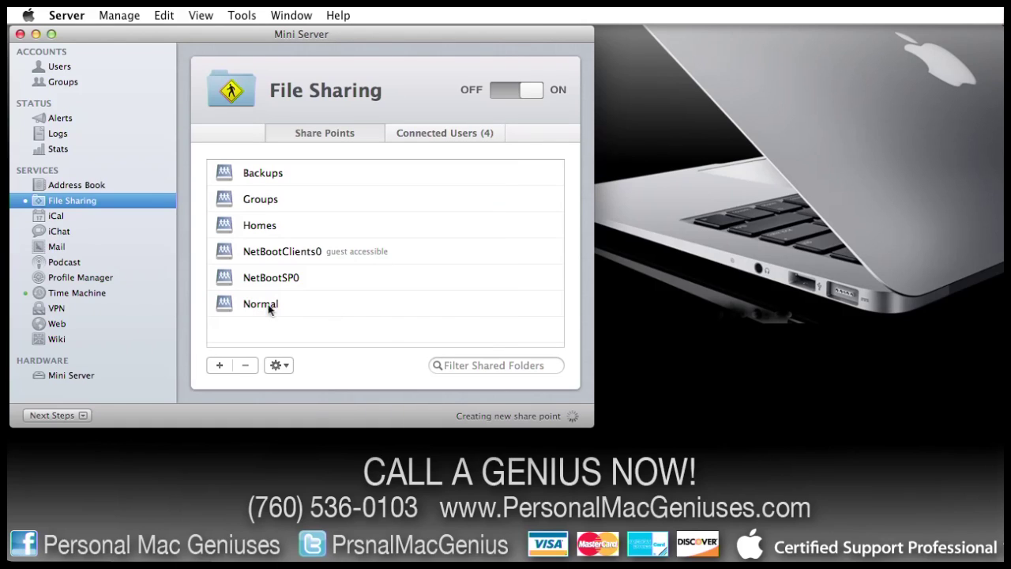
{"action": "left_click", "coordinate": [245, 304]}
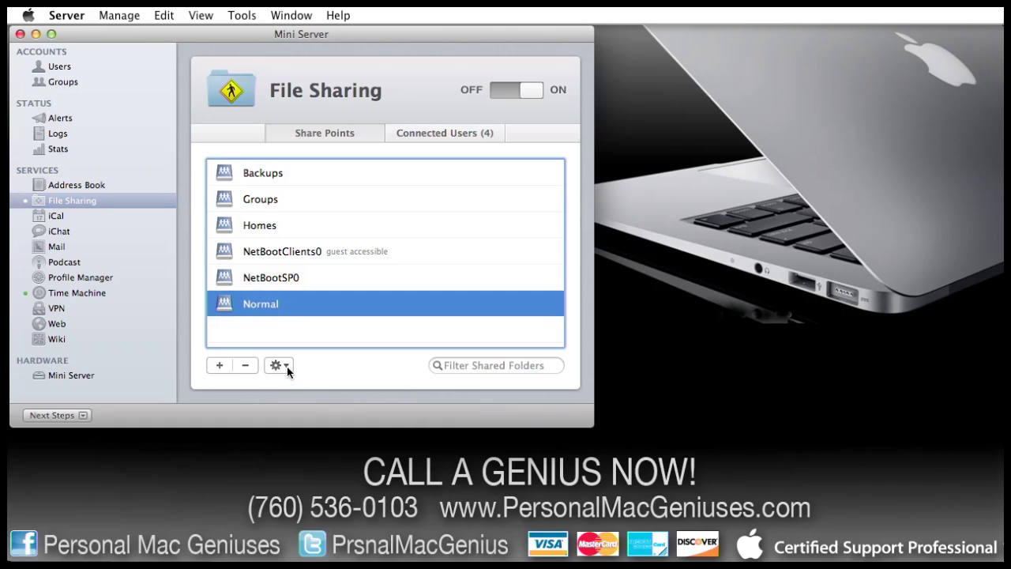
Add the Secret Stash and Secret Stash case volumes as share points too.
{"action": "left_click", "coordinate": [220, 365]}
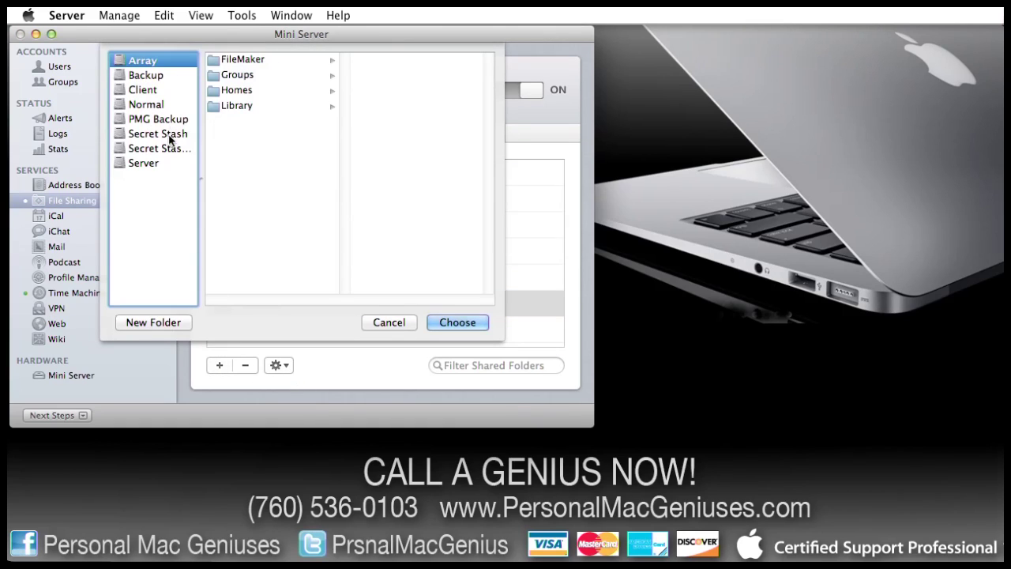
{"action": "left_click", "coordinate": [170, 134]}
{"action": "left_click", "coordinate": [474, 323]}
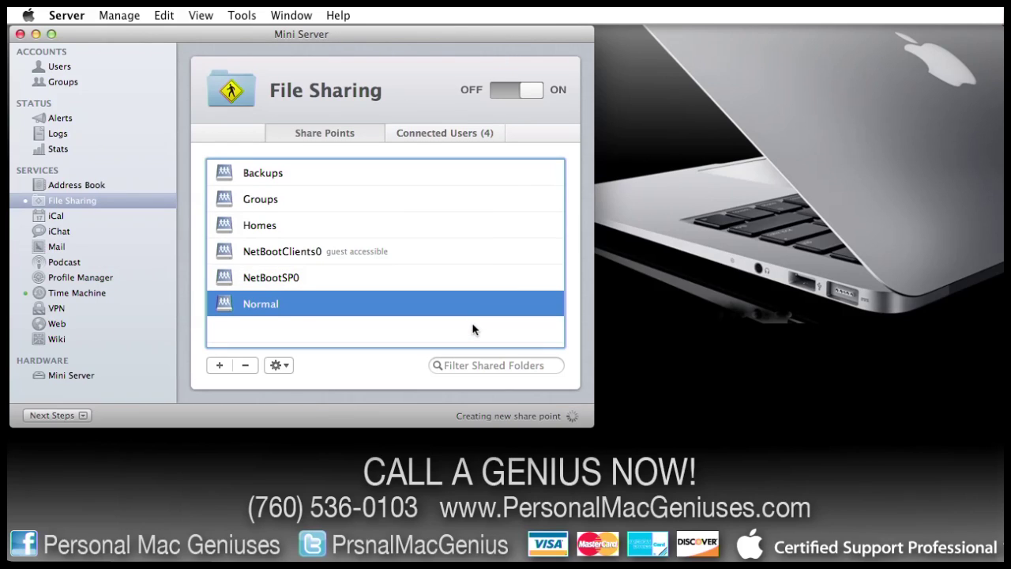
{"action": "left_click", "coordinate": [220, 365]}
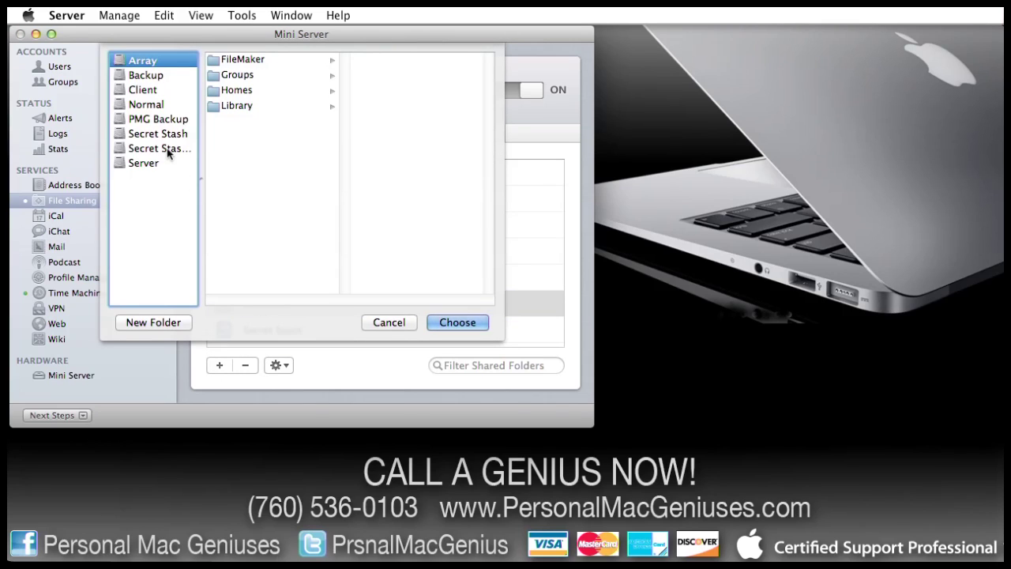
{"action": "left_click", "coordinate": [167, 150]}
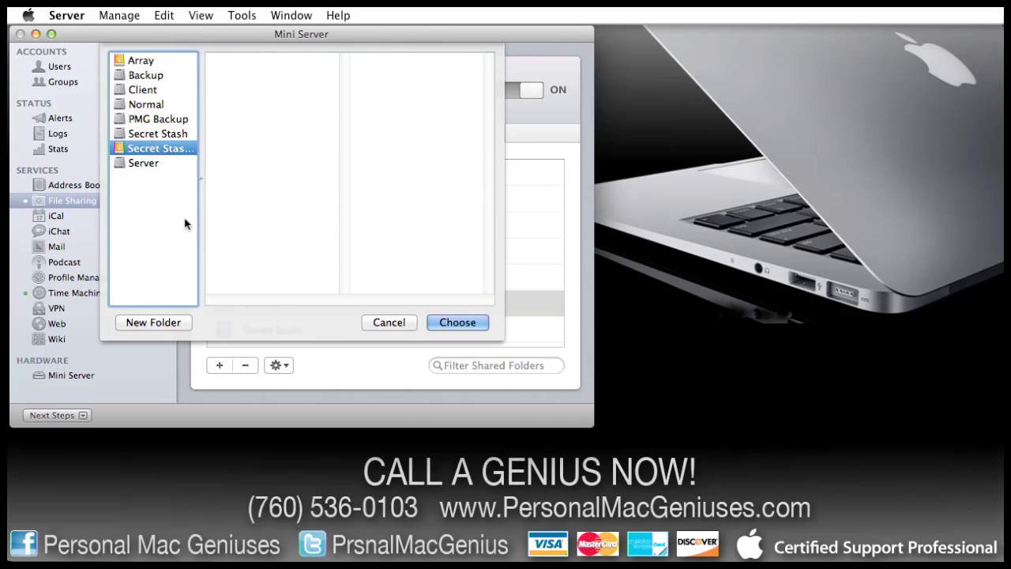
{"action": "left_click_drag", "start_coordinate": [201, 184], "coordinate": [251, 187]}
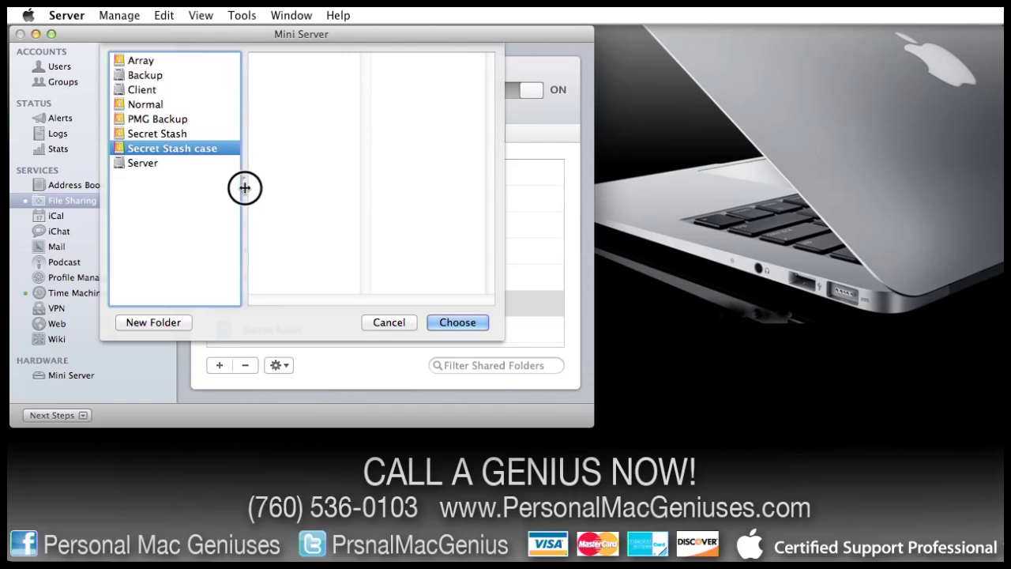
{"action": "left_click", "coordinate": [458, 324]}
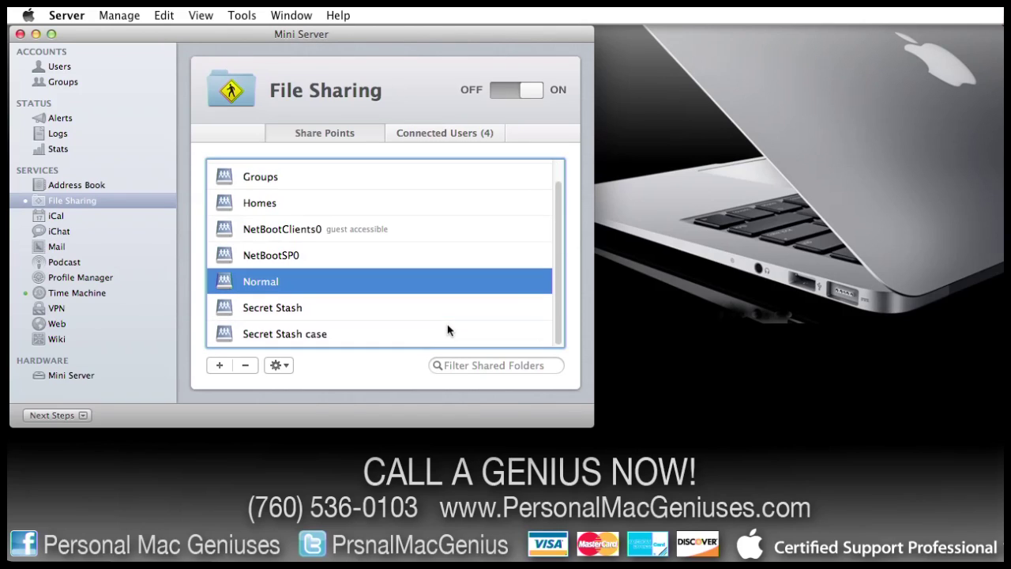
Edit the Normal share point to turn off SMB sharing with Windows clients.
{"action": "left_click", "coordinate": [279, 365]}
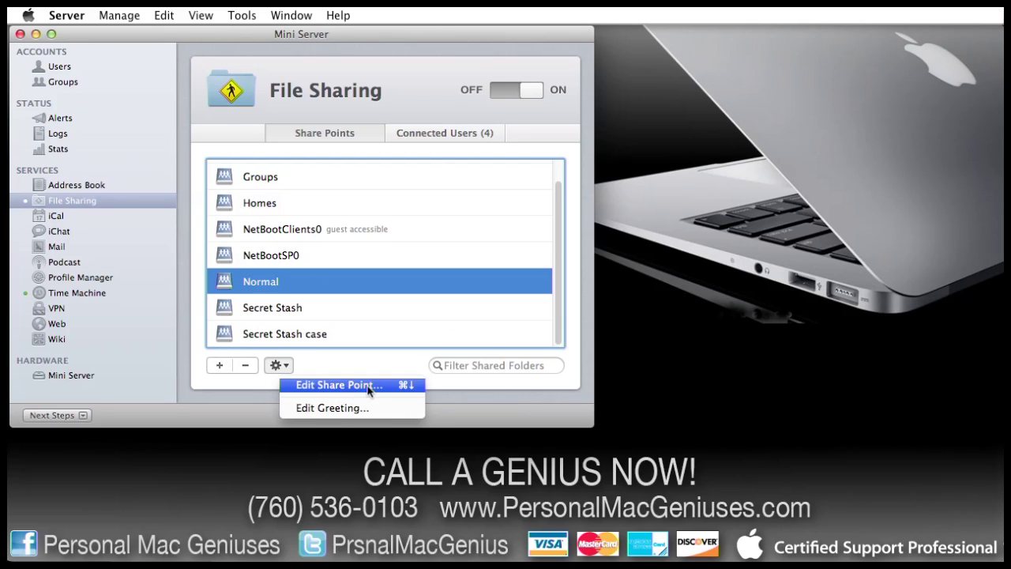
{"action": "left_click", "coordinate": [369, 385]}
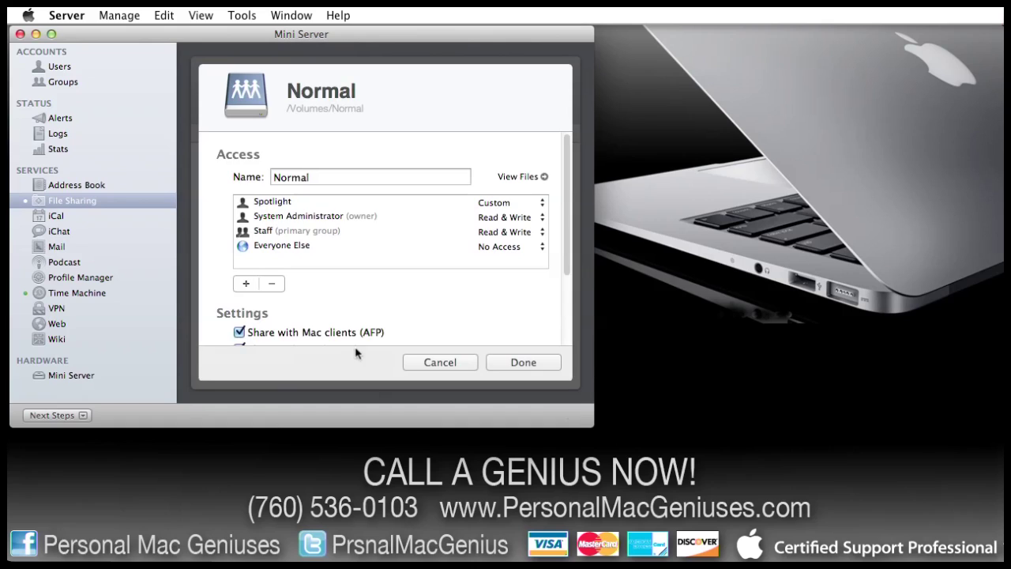
{"action": "scroll", "coordinate": [382, 300], "scroll_direction": "down", "scroll_amount": 2}
{"action": "scroll", "coordinate": [382, 300], "scroll_direction": "down", "scroll_amount": 1}
{"action": "left_click", "coordinate": [306, 313]}
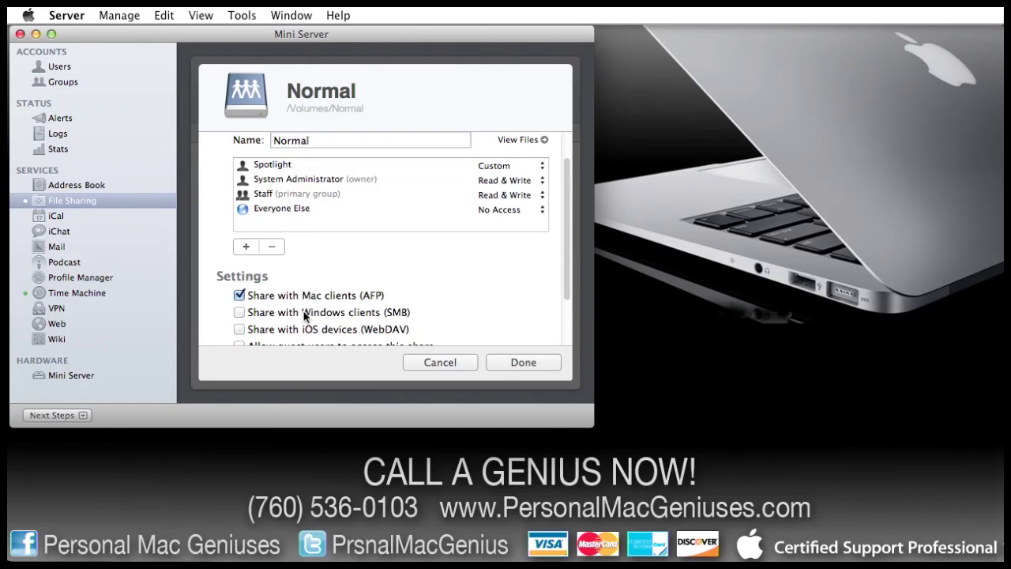
{"action": "left_click", "coordinate": [508, 362]}
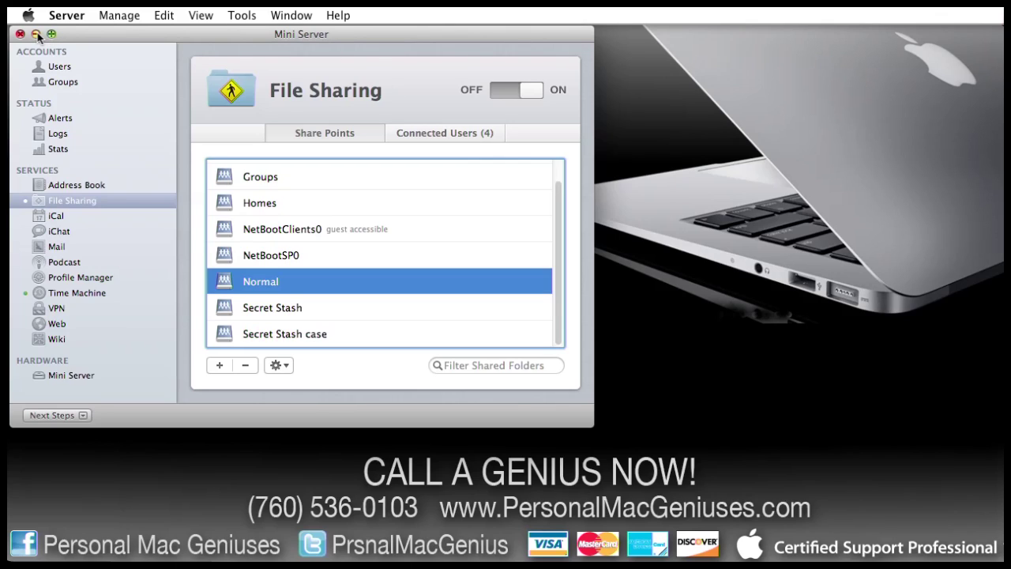
Quit Server, then connect to Mini Server in Finder and open the Normal share.
{"action": "left_click", "coordinate": [66, 15]}
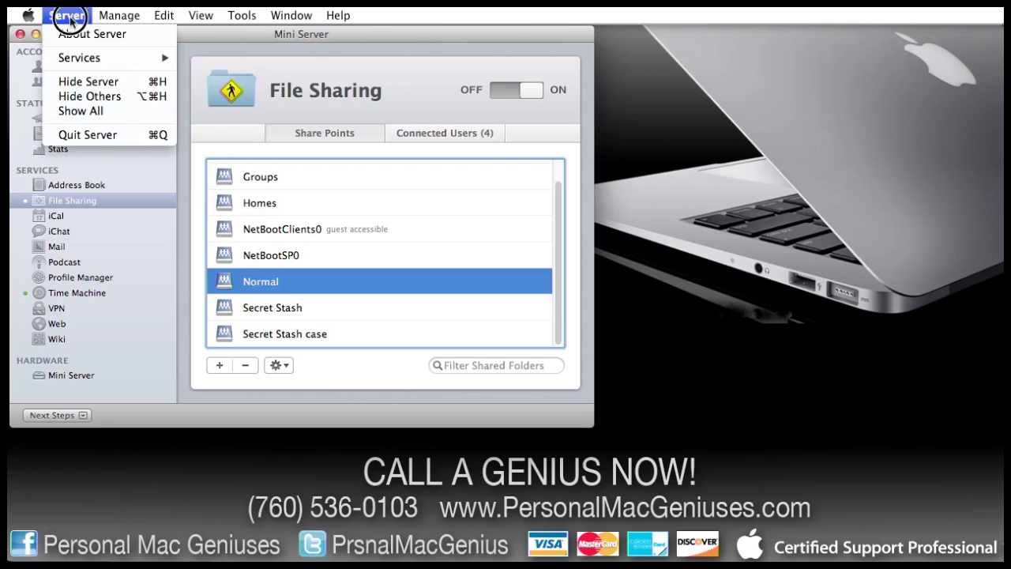
{"action": "left_click", "coordinate": [73, 140]}
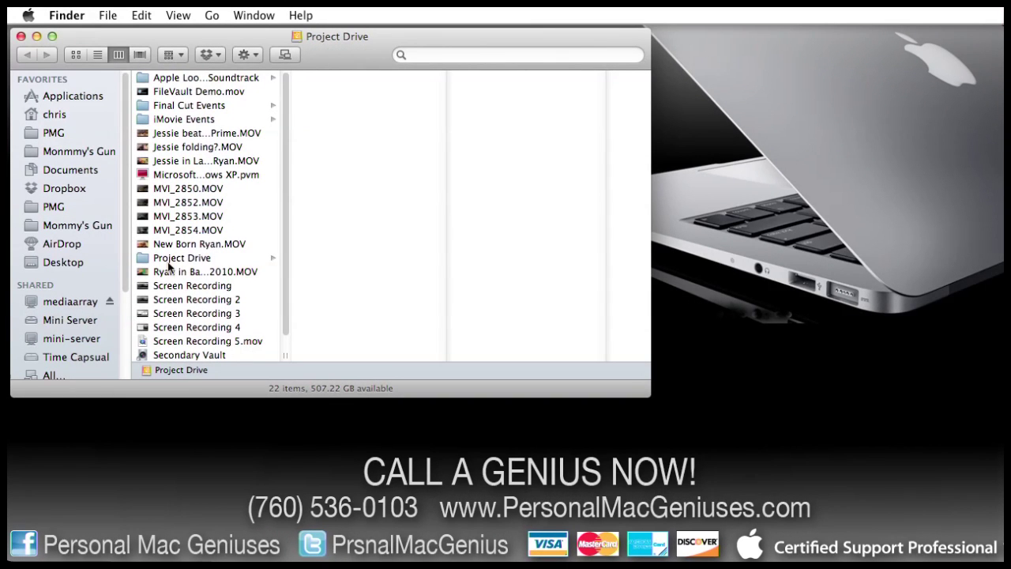
{"action": "left_click", "coordinate": [83, 320]}
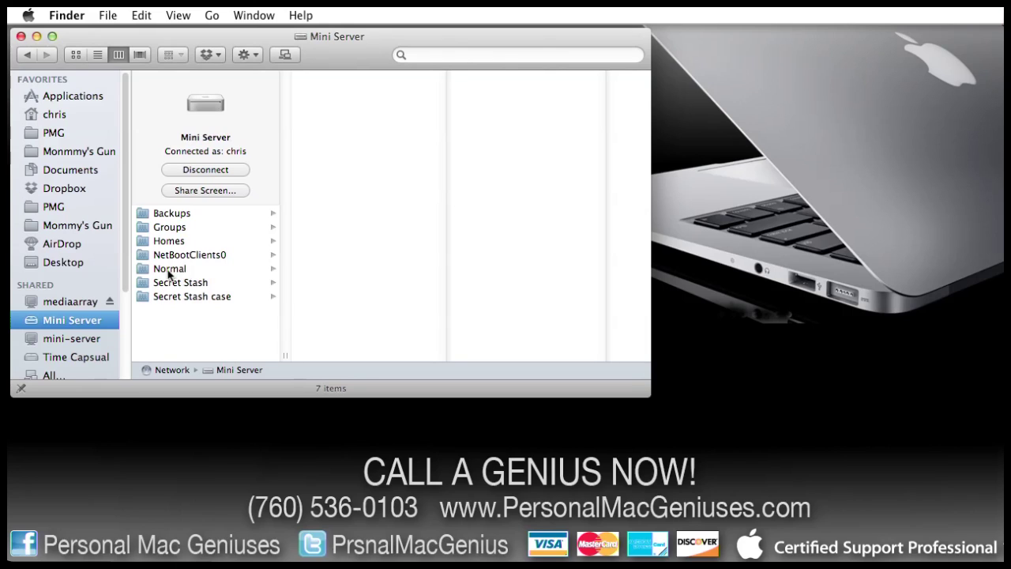
{"action": "left_click", "coordinate": [168, 270]}
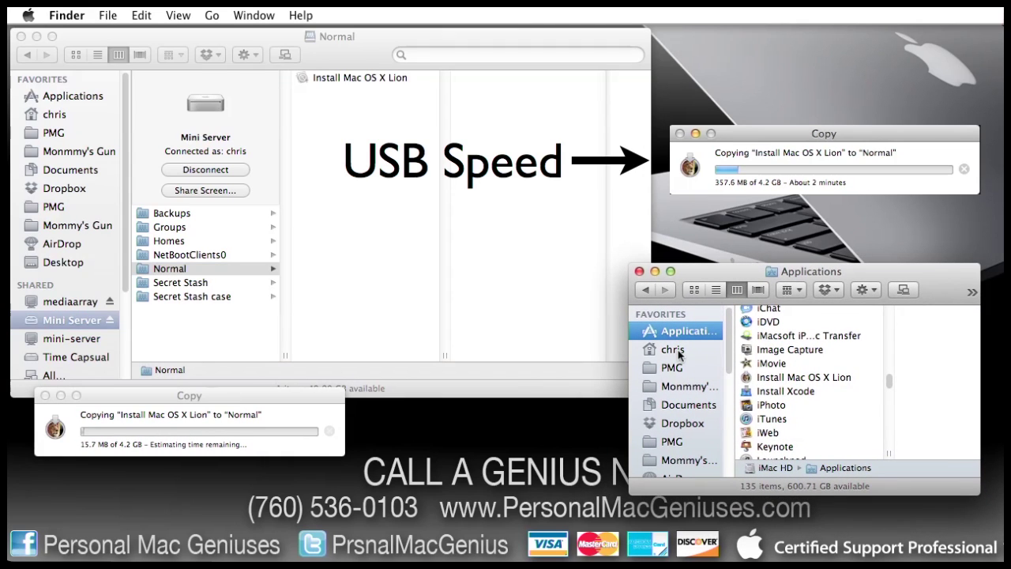
Bring forward the progress window for copying Install Mac OS X Lion.
{"action": "left_click", "coordinate": [231, 401]}
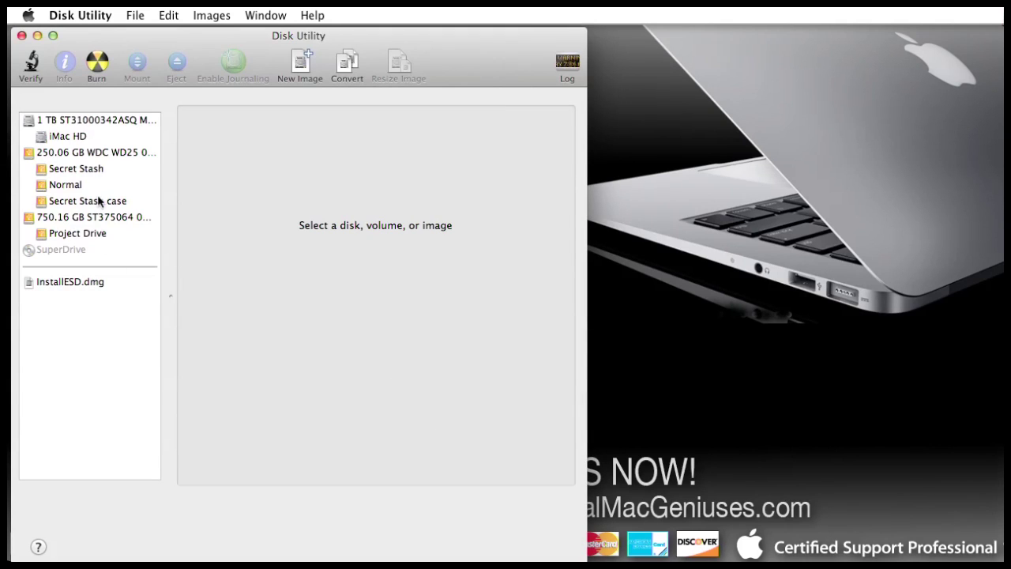
Erase Secret Stash as unencrypted Mac OS Extended (Journaled), leaving it named Untitled.
{"action": "left_click", "coordinate": [93, 171]}
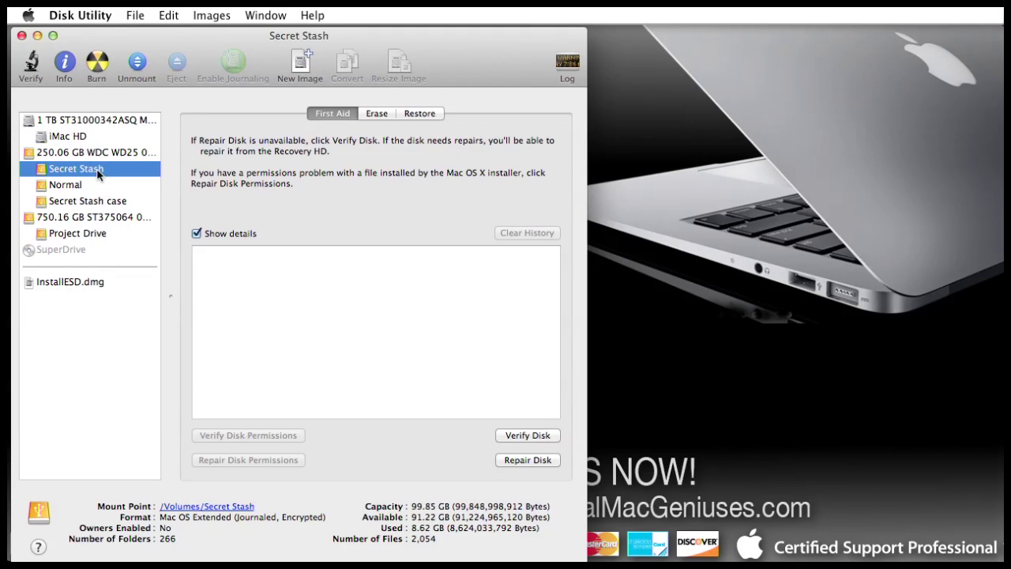
{"action": "left_click", "coordinate": [375, 117]}
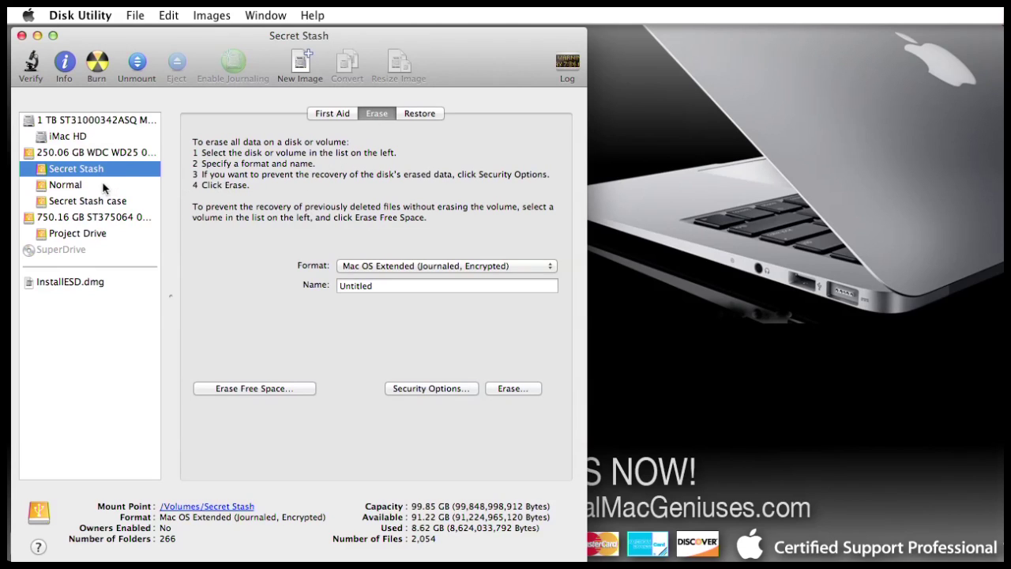
{"action": "left_click", "coordinate": [136, 16]}
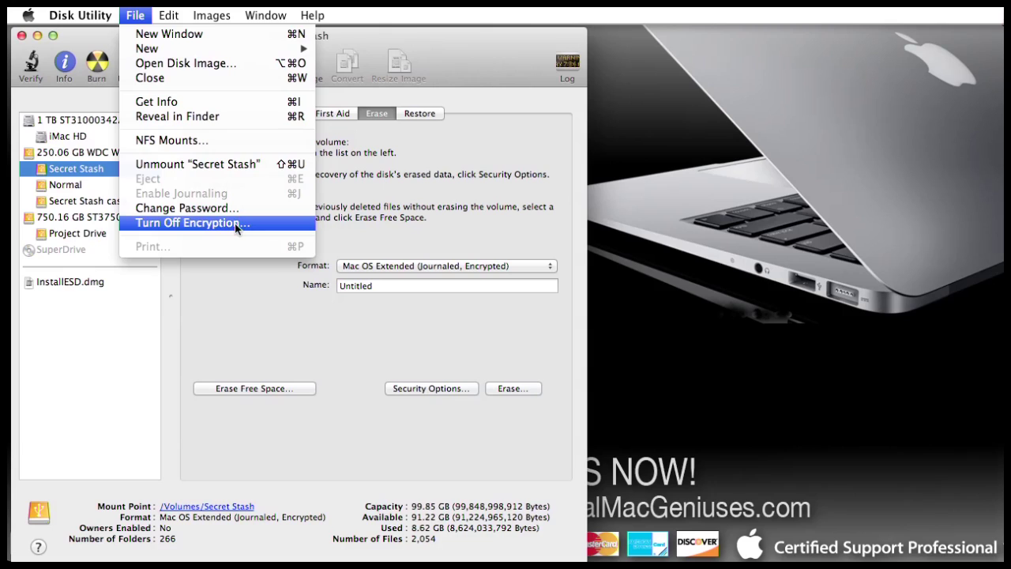
{"action": "left_click", "coordinate": [228, 309]}
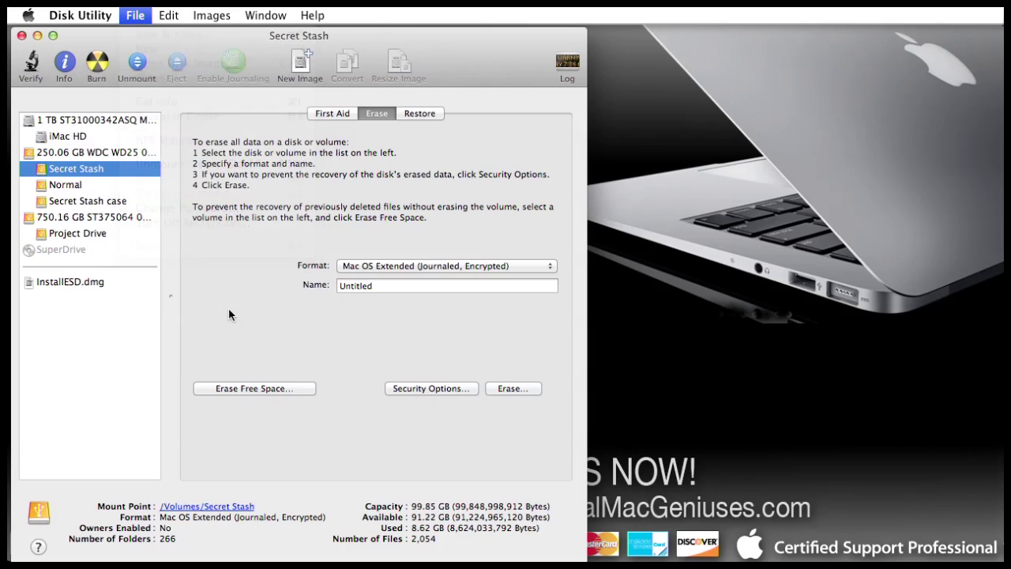
{"action": "left_click", "coordinate": [522, 266]}
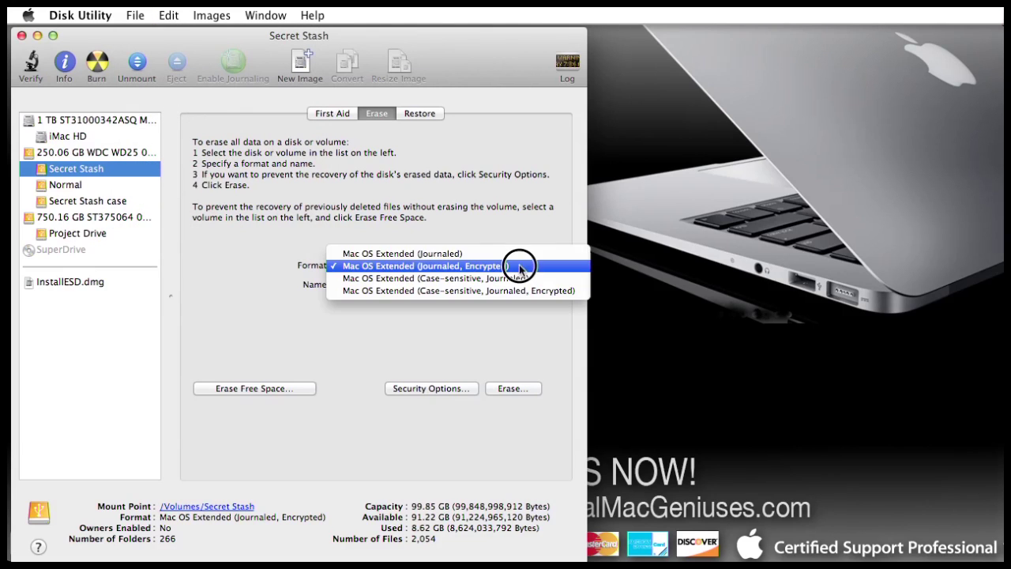
{"action": "left_click", "coordinate": [518, 254]}
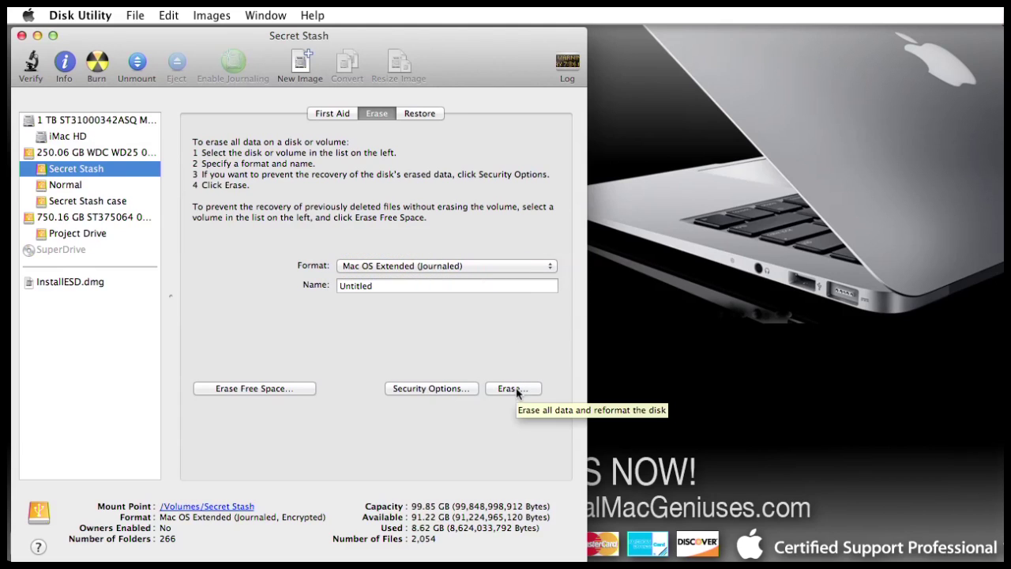
{"action": "left_click", "coordinate": [514, 389]}
{"action": "left_click", "coordinate": [414, 179]}
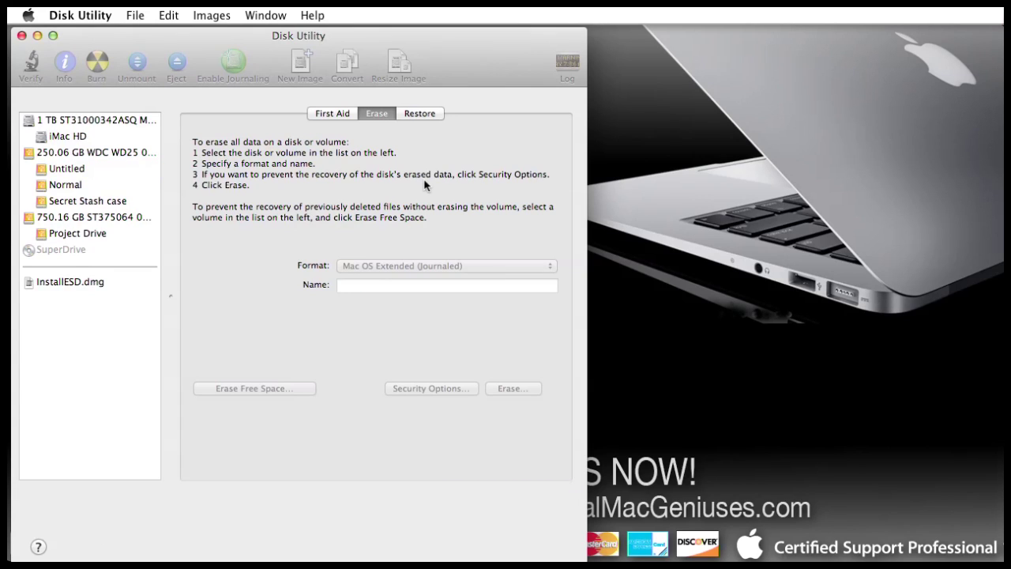
Erase the Secret Stash case volume as unencrypted Mac OS Extended (Journaled), named Untitled 1.
{"action": "left_click", "coordinate": [120, 207]}
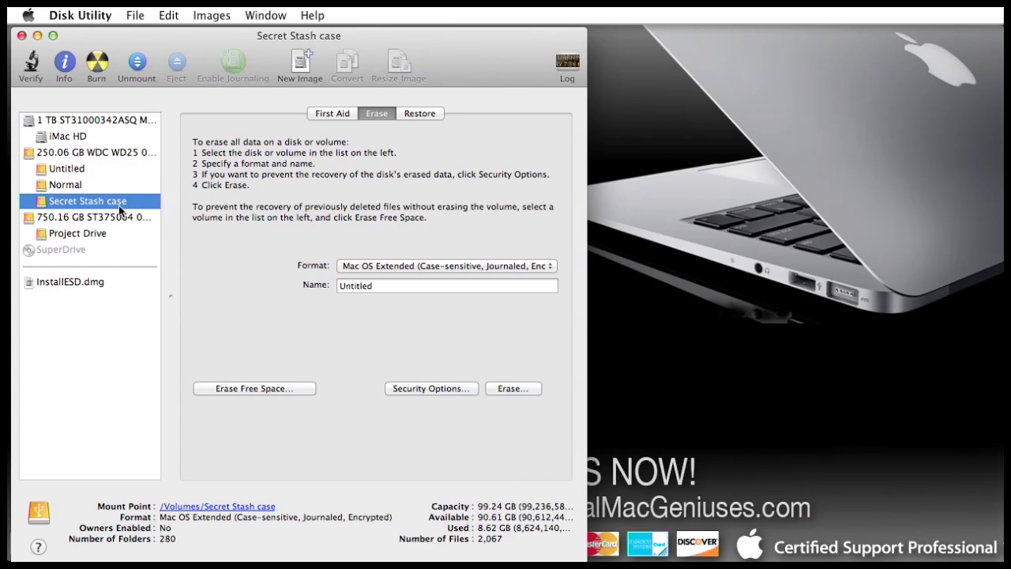
{"action": "left_click", "coordinate": [538, 269]}
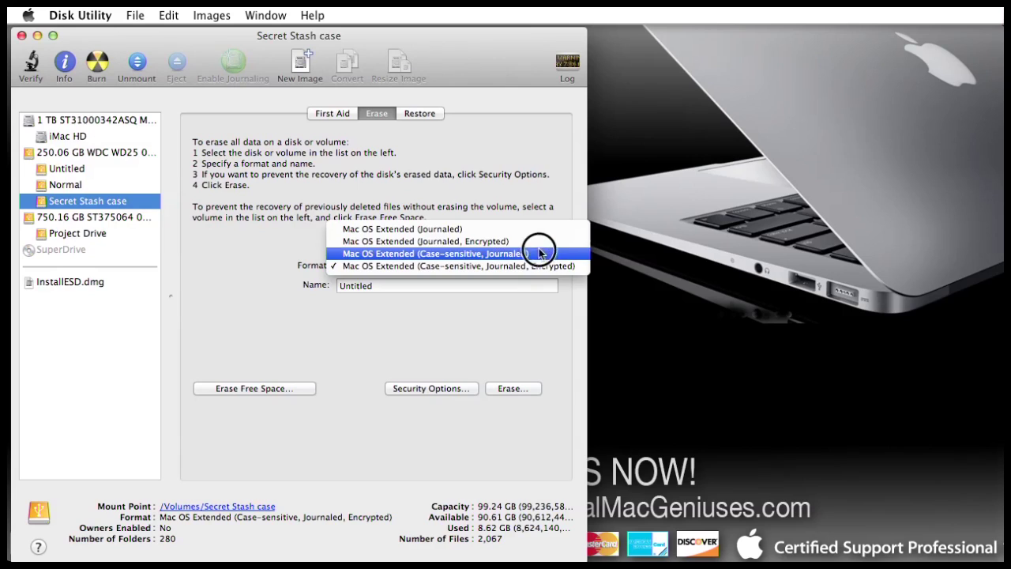
{"action": "left_click", "coordinate": [537, 233]}
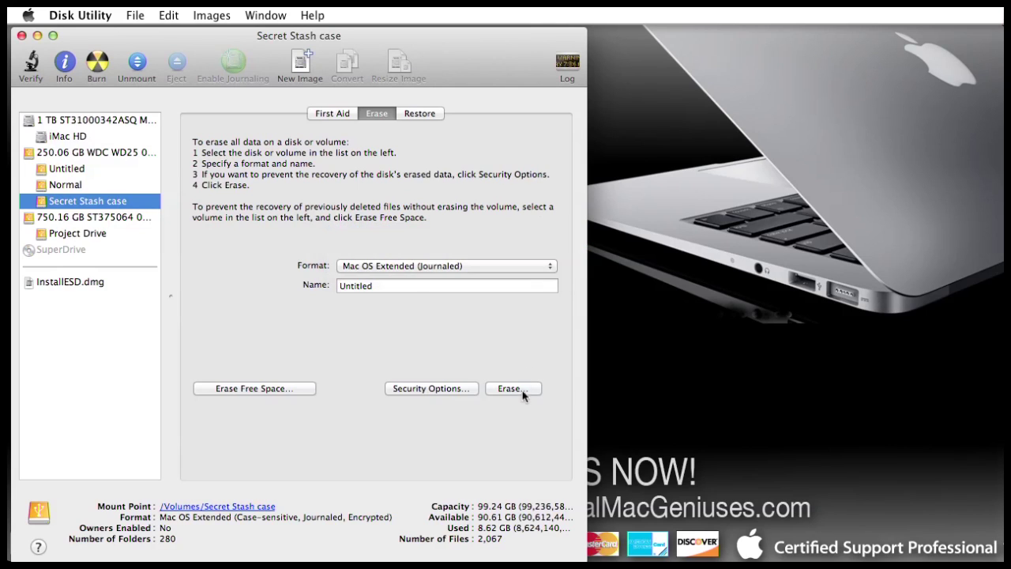
{"action": "left_click", "coordinate": [474, 286]}
{"action": "type", "text": "1"}
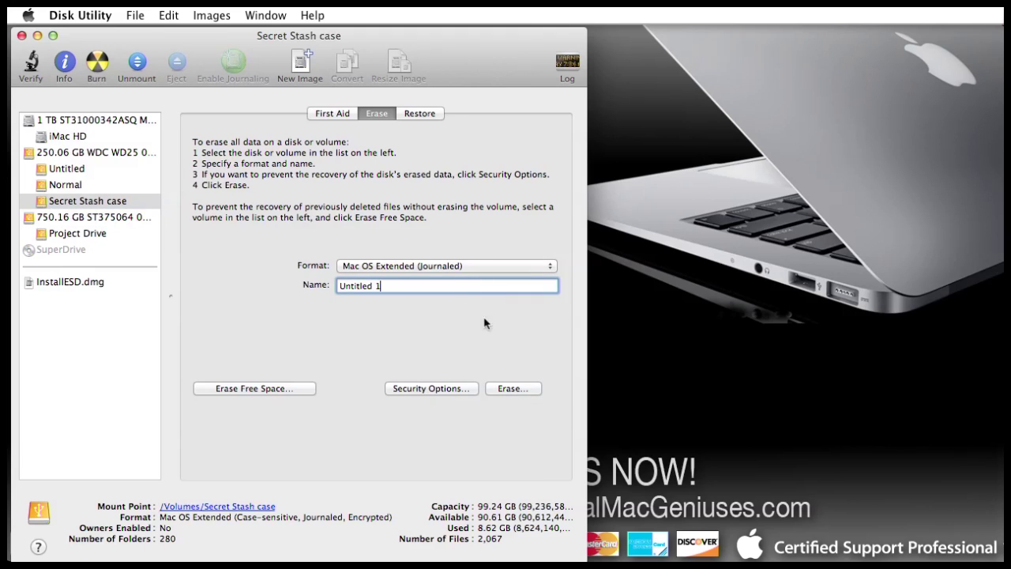
{"action": "left_click", "coordinate": [524, 391]}
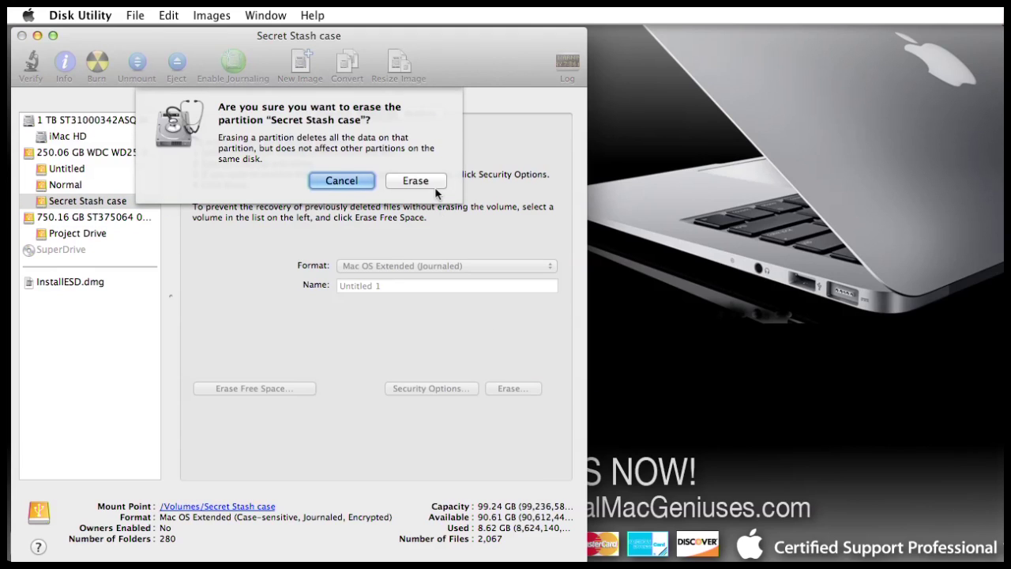
{"action": "left_click", "coordinate": [432, 184]}
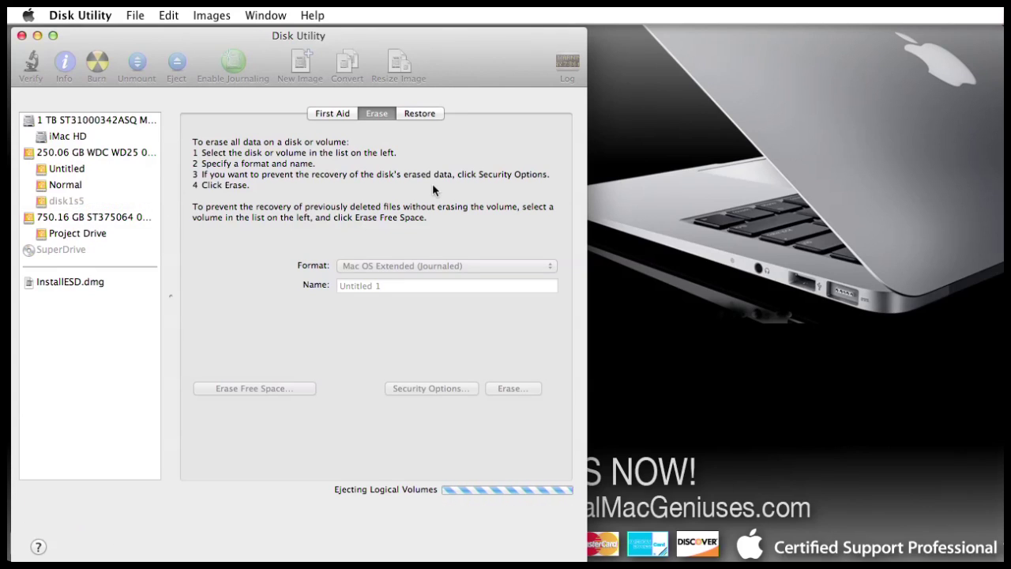
{"action": "left_click", "coordinate": [78, 201]}
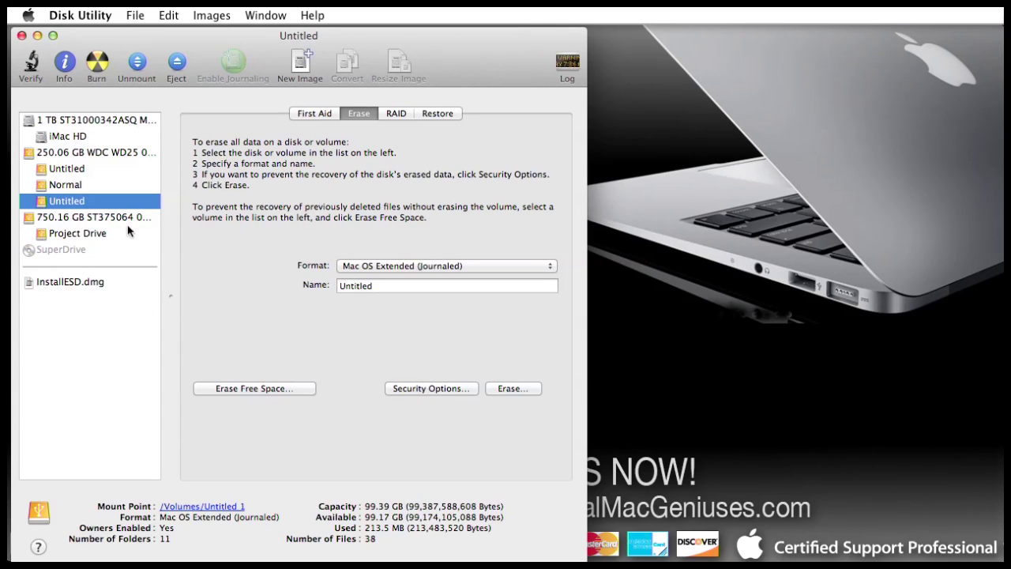
Repartition the 250.06 GB WDC drive with a 1 Partition layout, replacing its three volumes.
{"action": "left_click", "coordinate": [115, 153]}
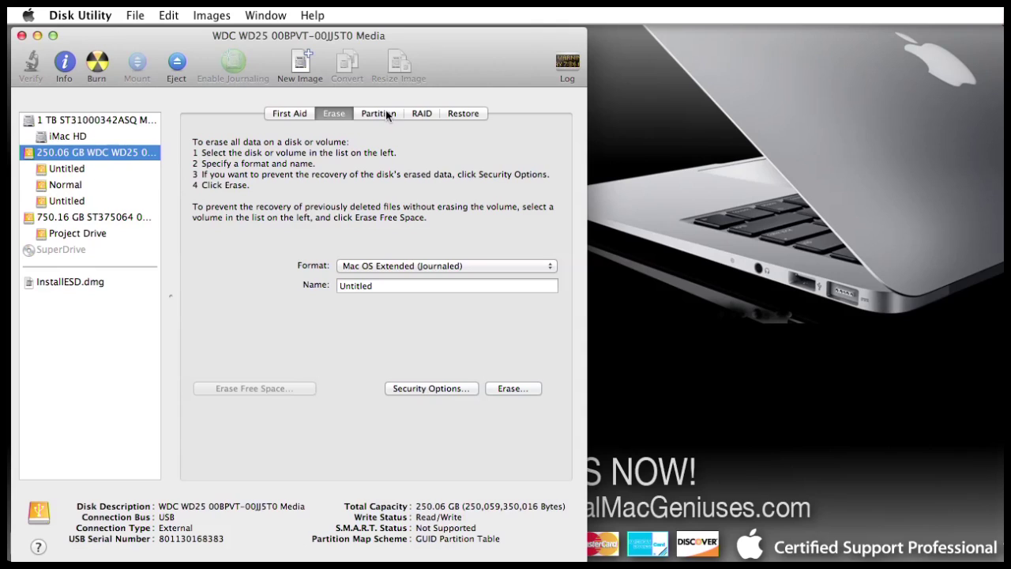
{"action": "left_click", "coordinate": [386, 112]}
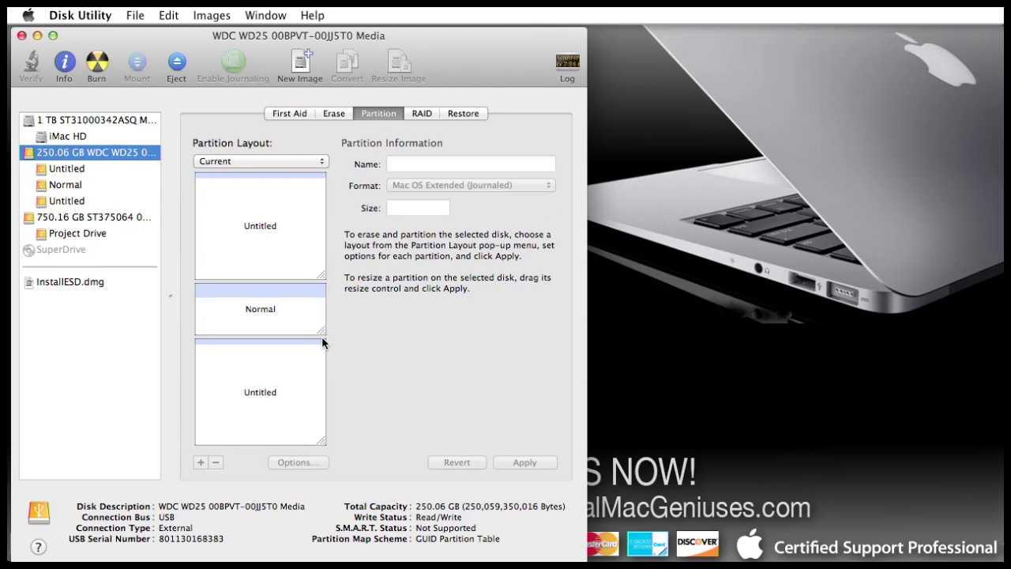
{"action": "left_click", "coordinate": [316, 162]}
{"action": "left_click", "coordinate": [309, 171]}
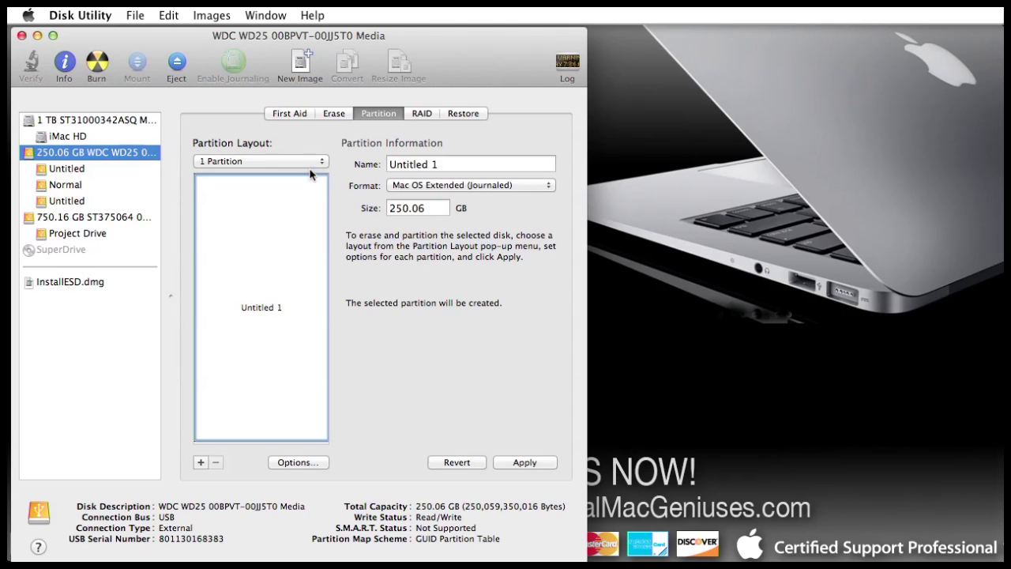
{"action": "left_click", "coordinate": [535, 463]}
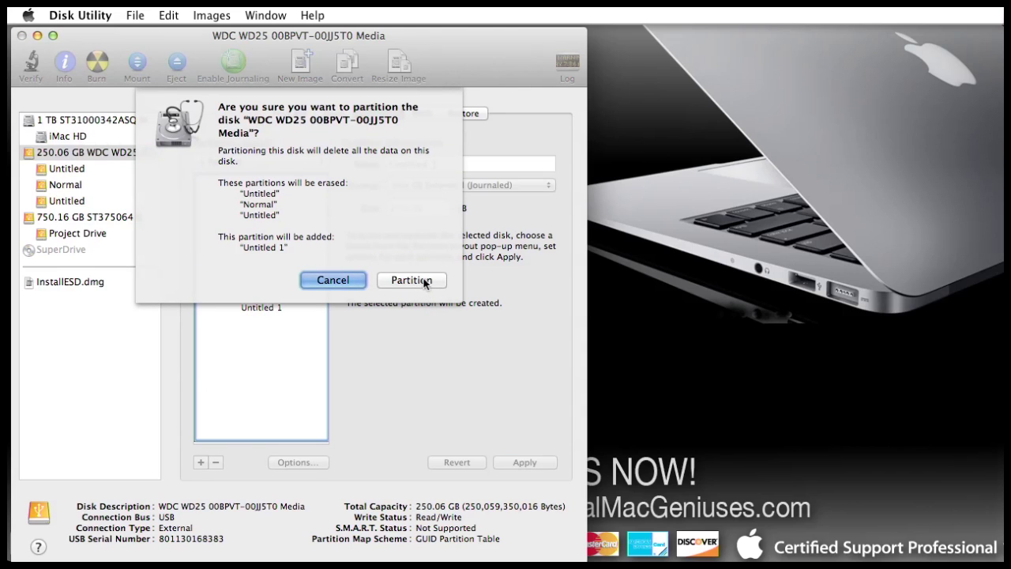
{"action": "left_click", "coordinate": [423, 281]}
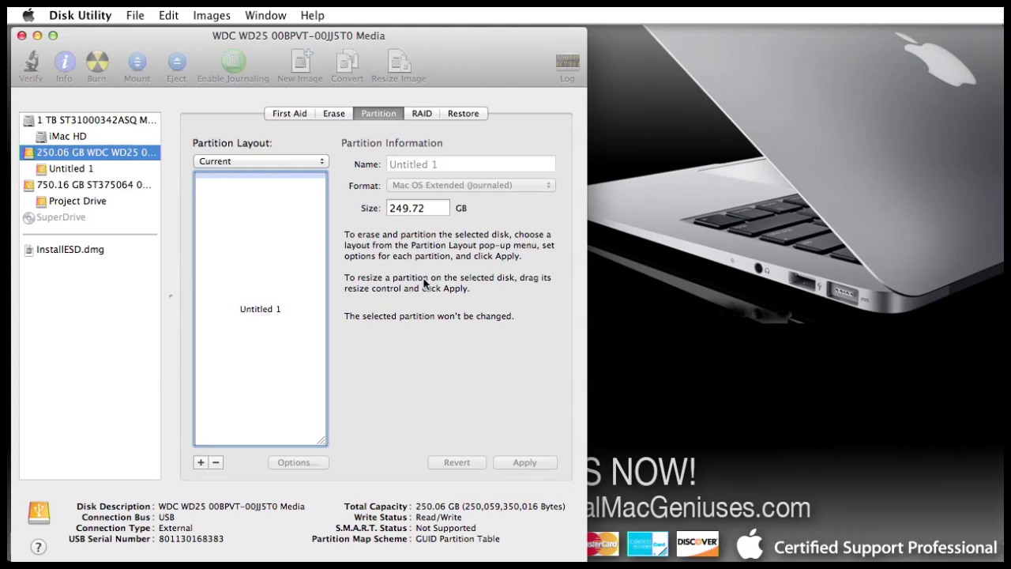
Select the Untitled 1 volume to show its 249.72 GB Mac OS Extended (Journaled) details.
{"action": "left_click", "coordinate": [84, 170]}
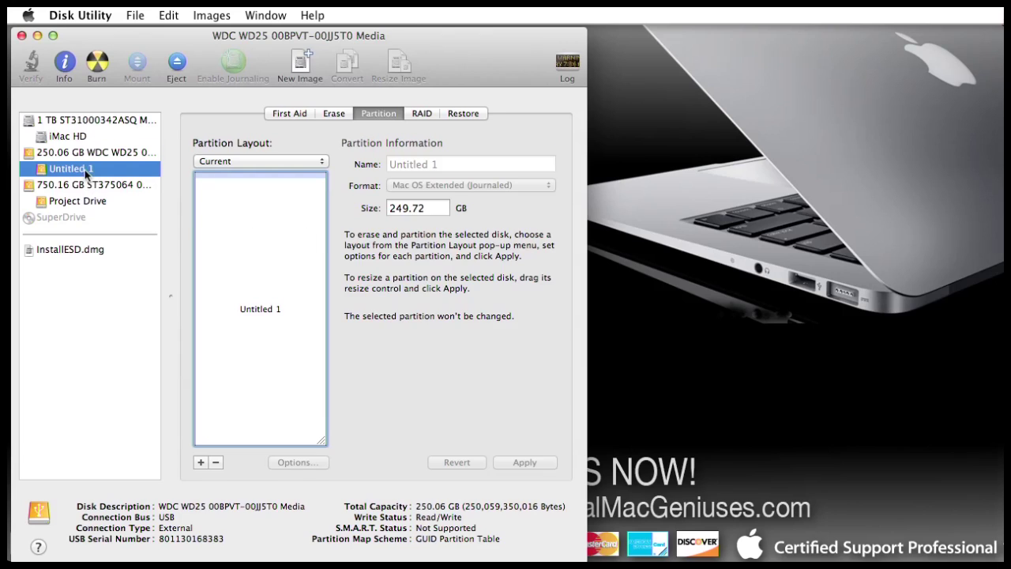